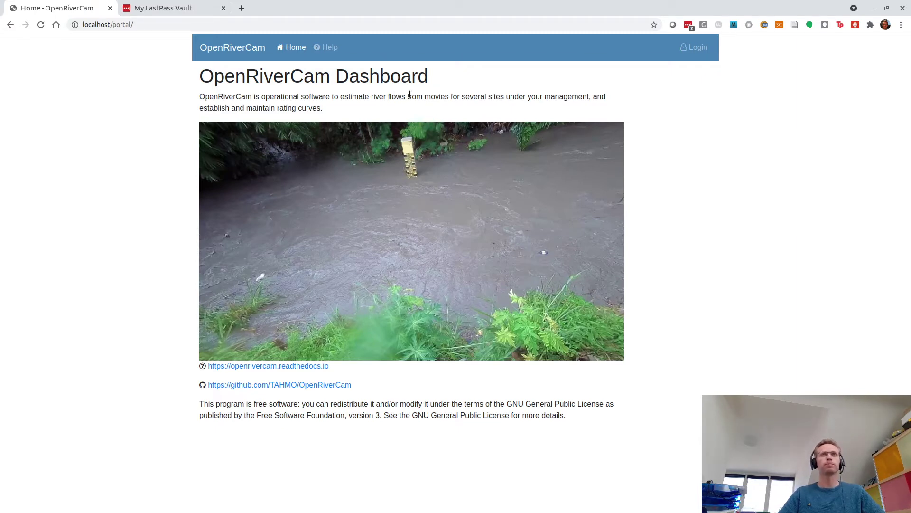
- Log in to OpenRiverCam using the saved account credentials autofilled by LastPass
left_click(689, 48)
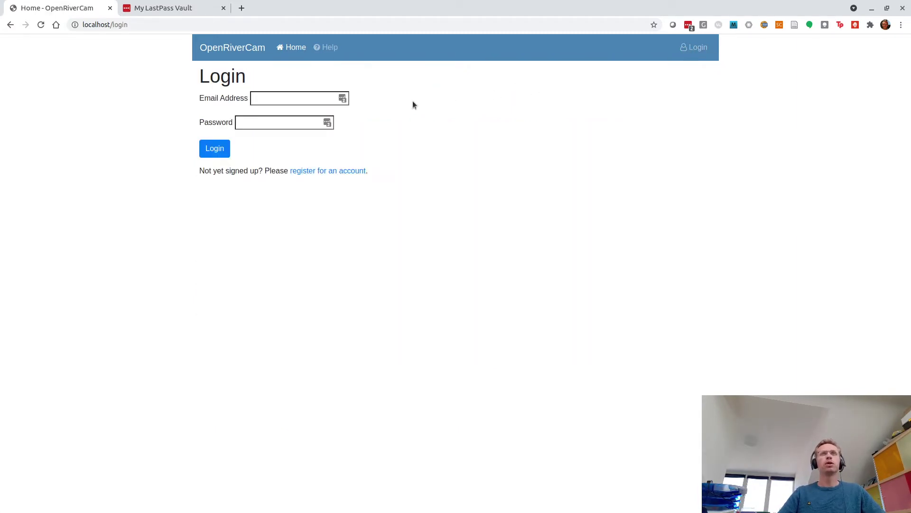
left_click(343, 98)
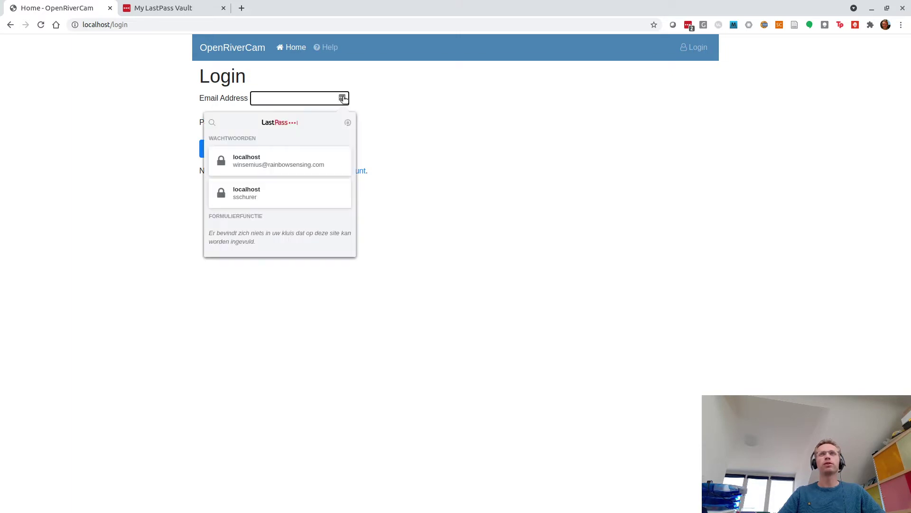
left_click(247, 163)
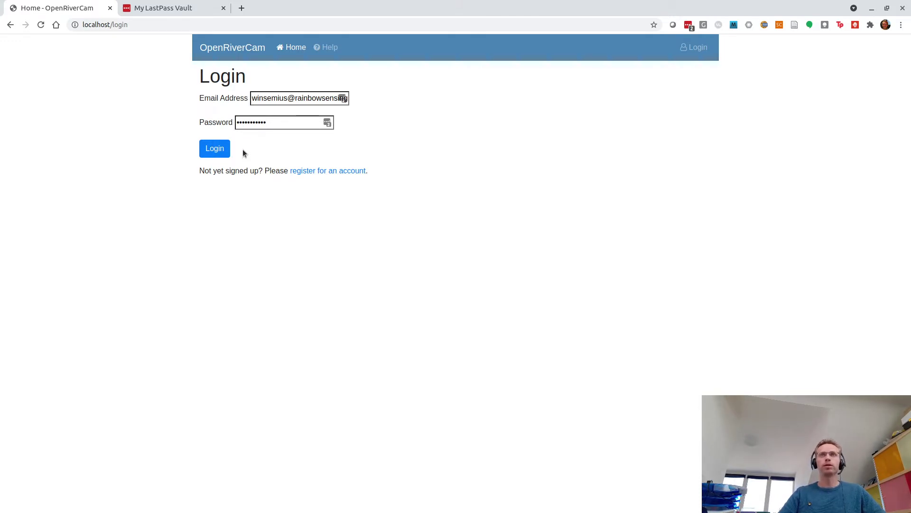
left_click(215, 150)
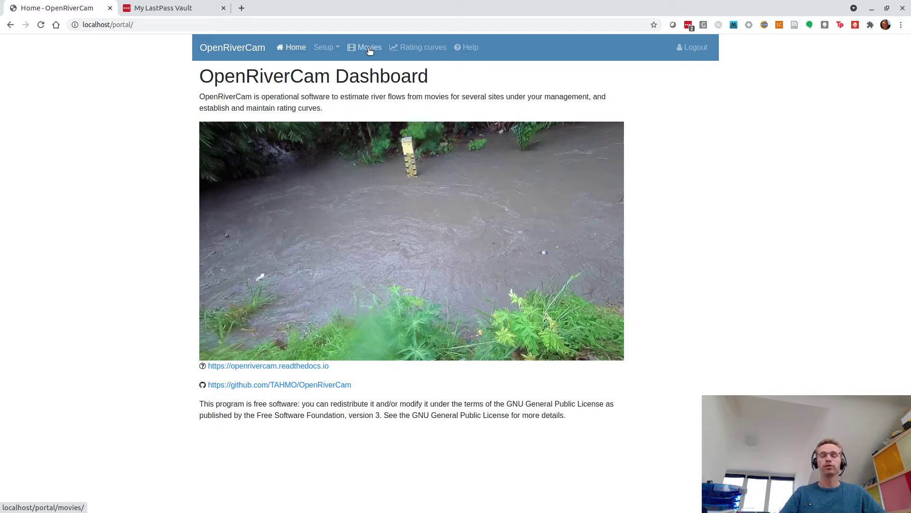
left_click(369, 49)
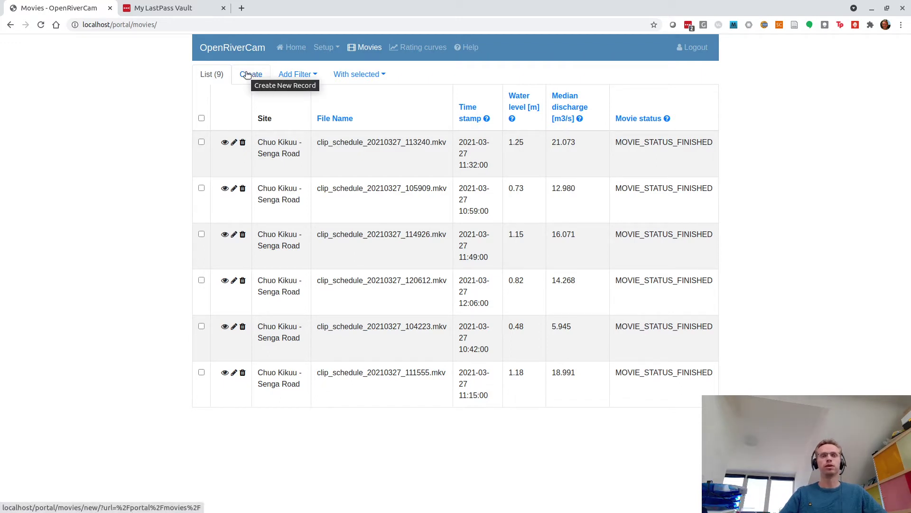
left_click(246, 75)
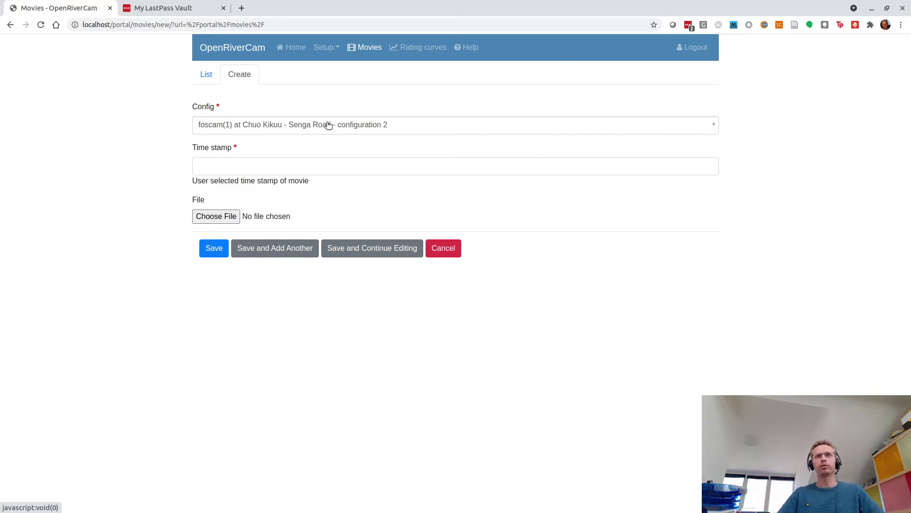
left_click(320, 169)
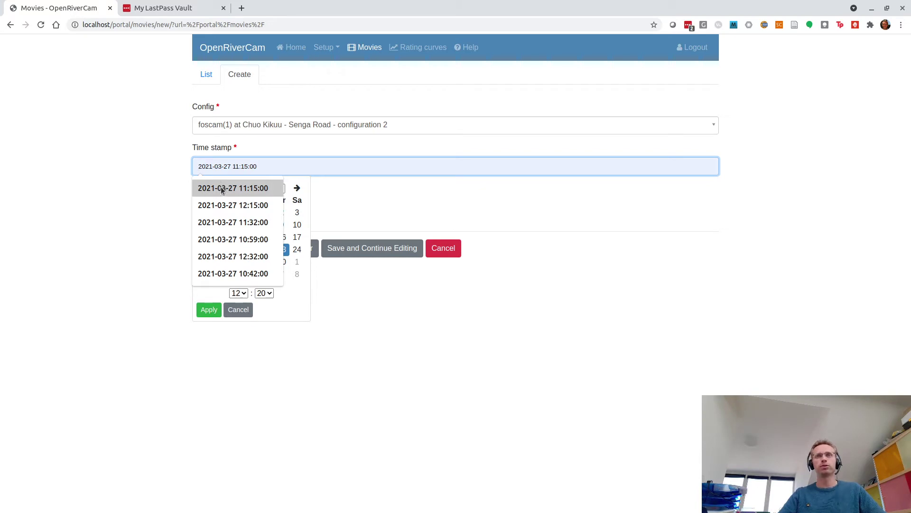
left_click(251, 189)
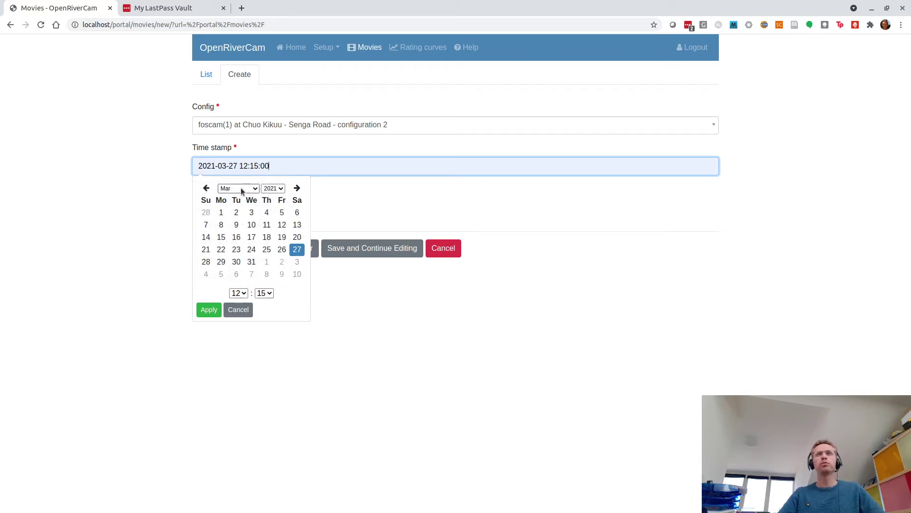
left_click(236, 294)
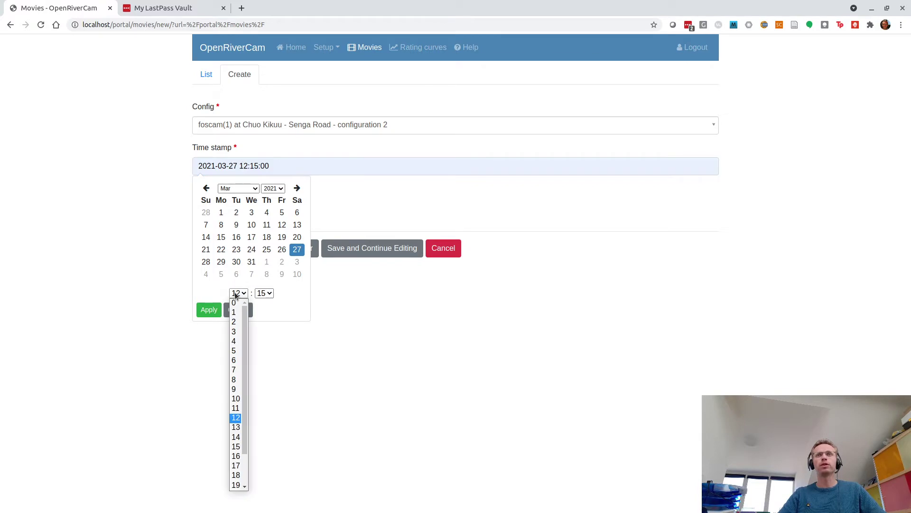
left_click(236, 408)
left_click(210, 309)
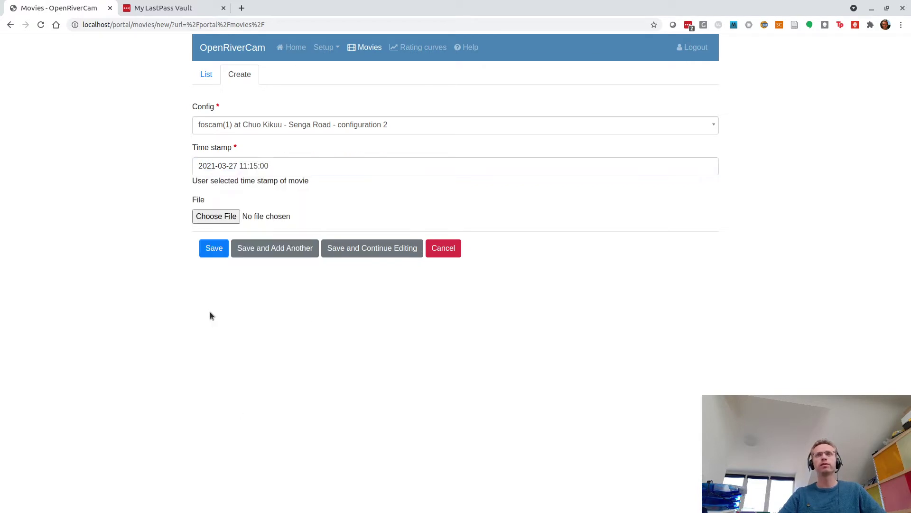
- Attach clip_schedule_20210327_111555.mkv from the OpenRiverCam tutorial folder and save the record
left_click(215, 217)
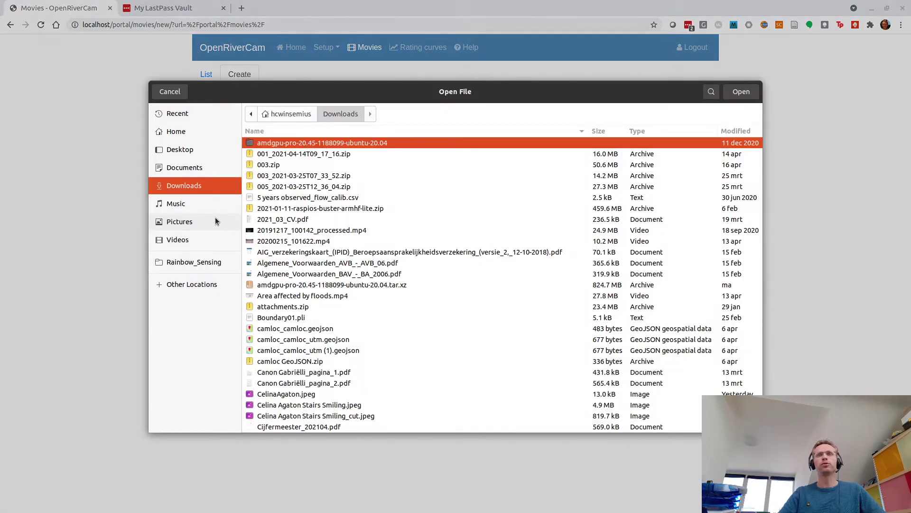
left_click(289, 114)
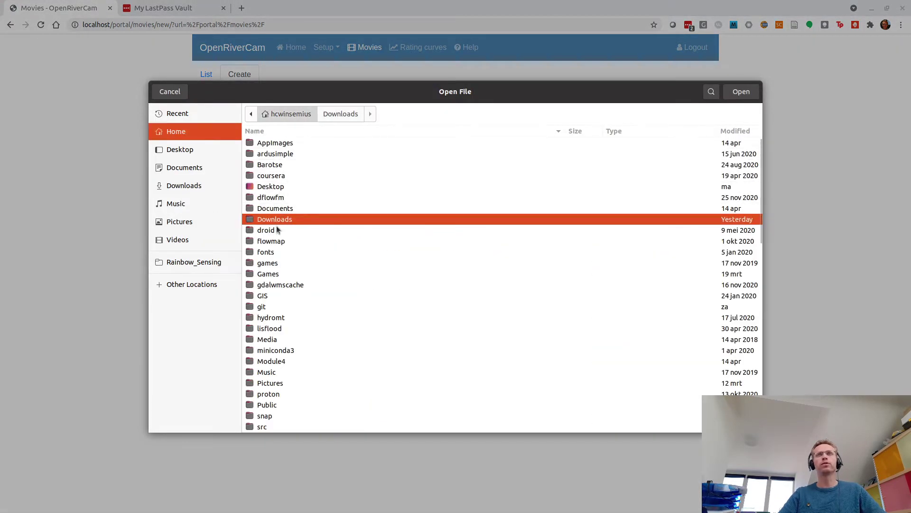
left_click(274, 340)
double_click(275, 341)
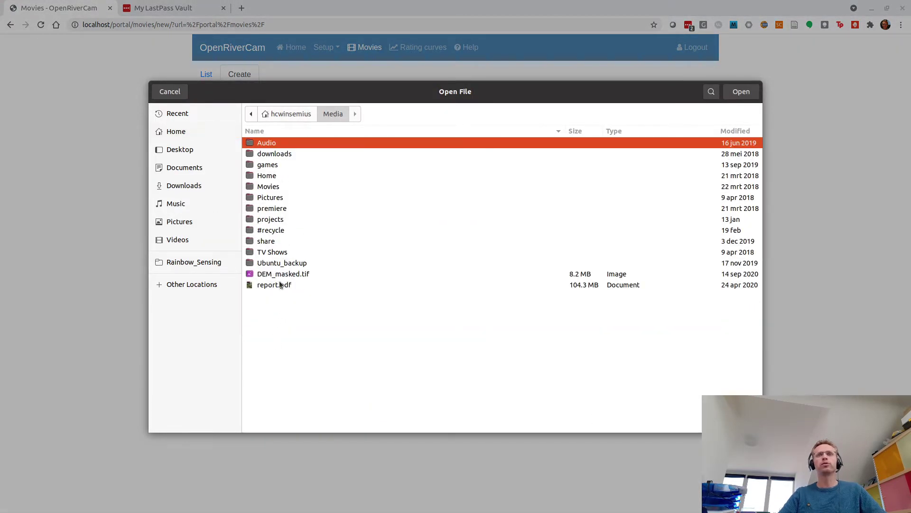
double_click(272, 215)
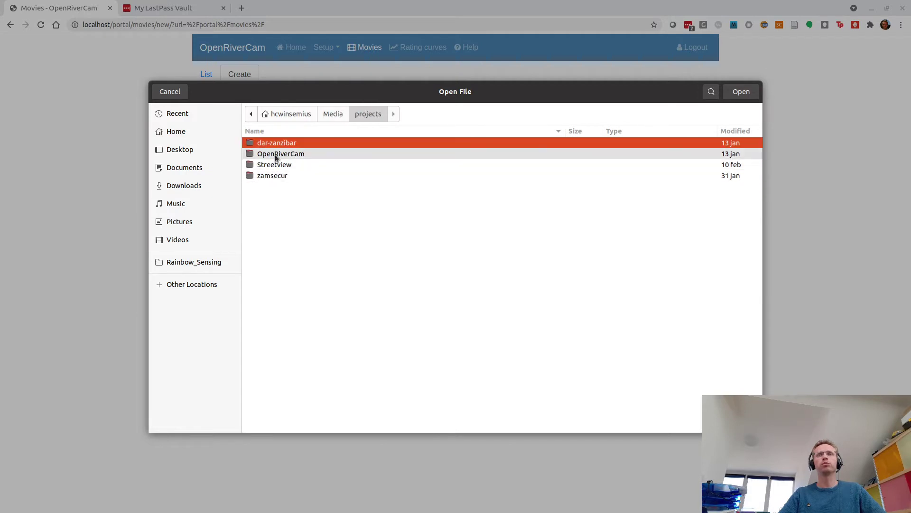
double_click(275, 154)
double_click(272, 277)
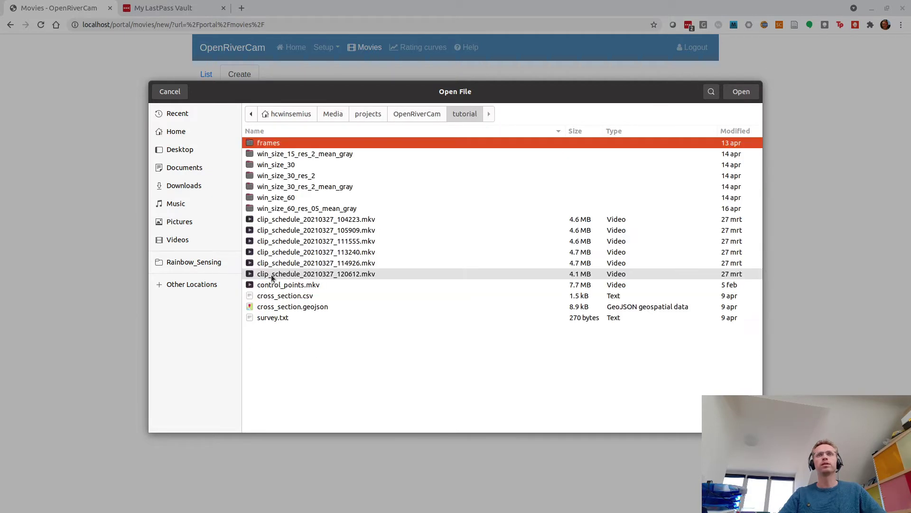
double_click(340, 241)
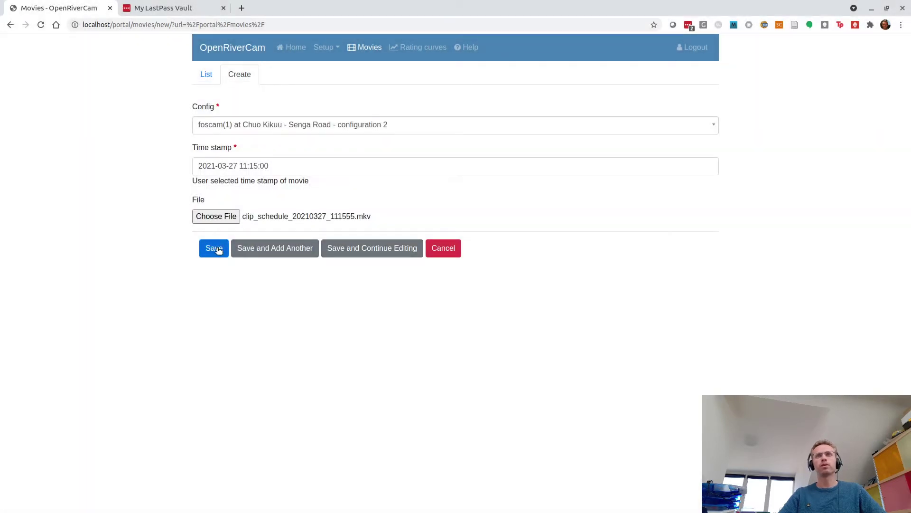
left_click(218, 250)
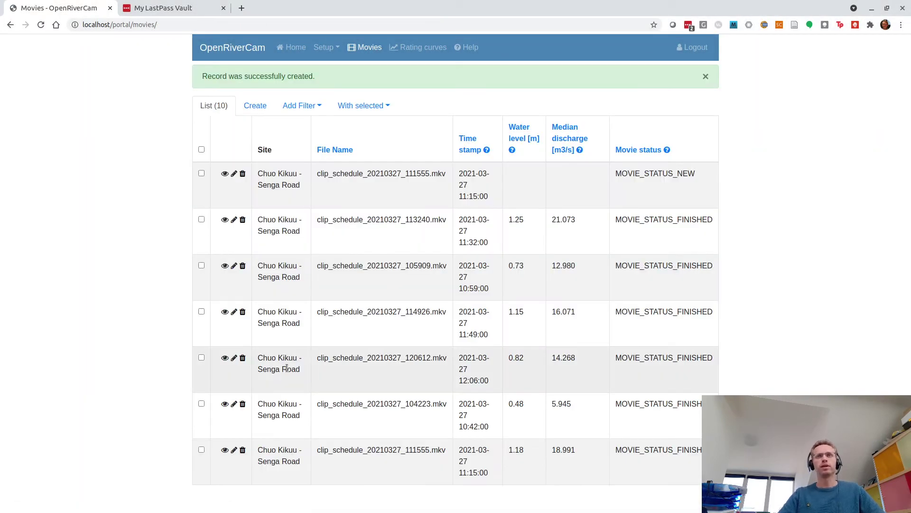
- Edit the new 11:15 movie, enter water level 1.18 and save it
left_click_drag(687, 174, 620, 174)
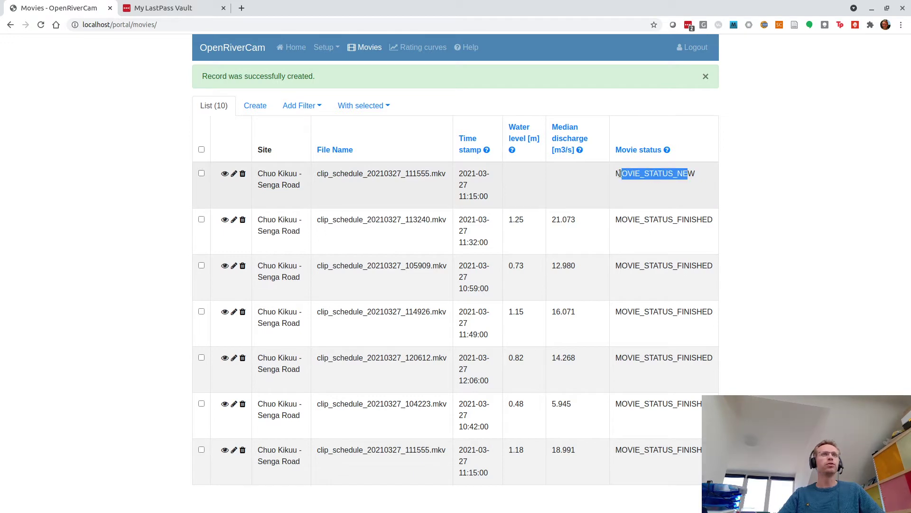
left_click(698, 176)
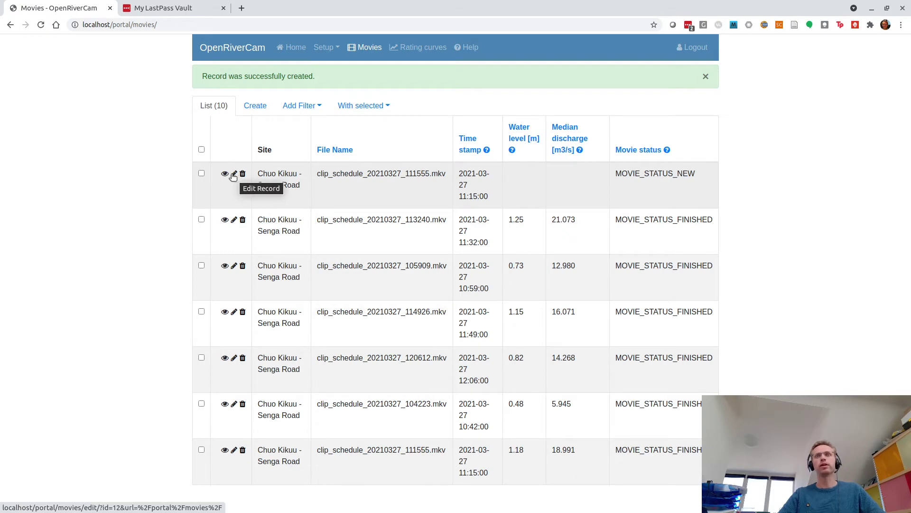
left_click(233, 174)
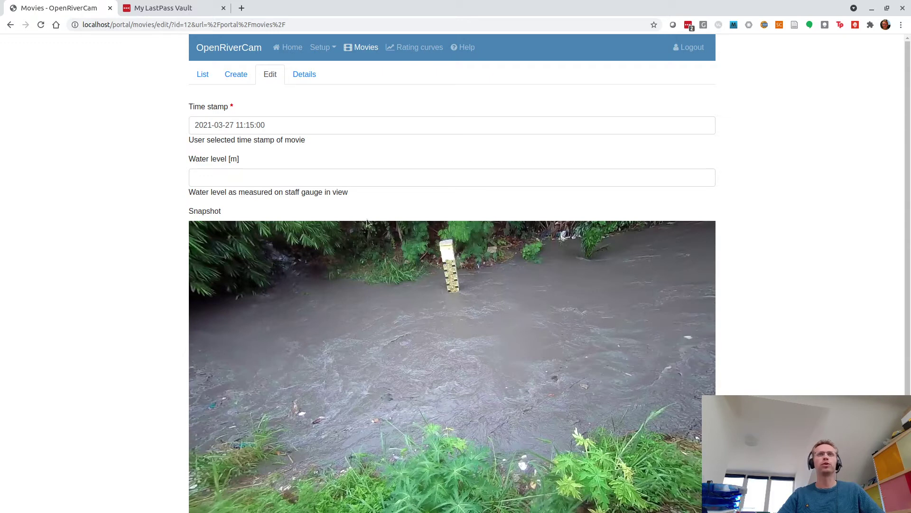
left_click(370, 180)
type("1.18")
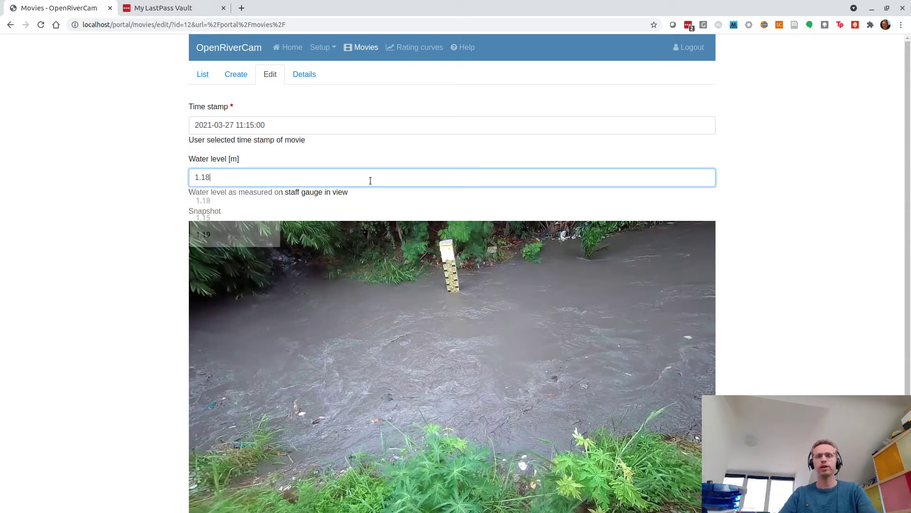
left_click(145, 237)
scroll(145, 238, "down", 1)
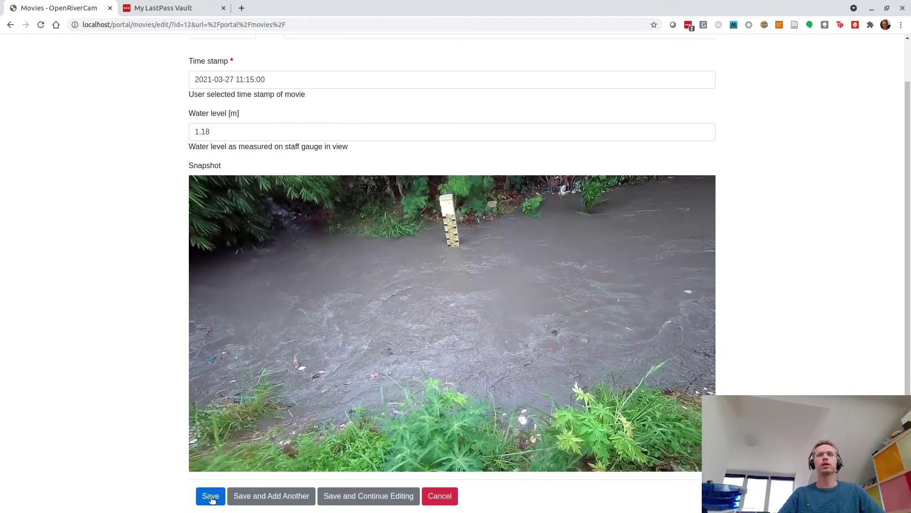
left_click(210, 495)
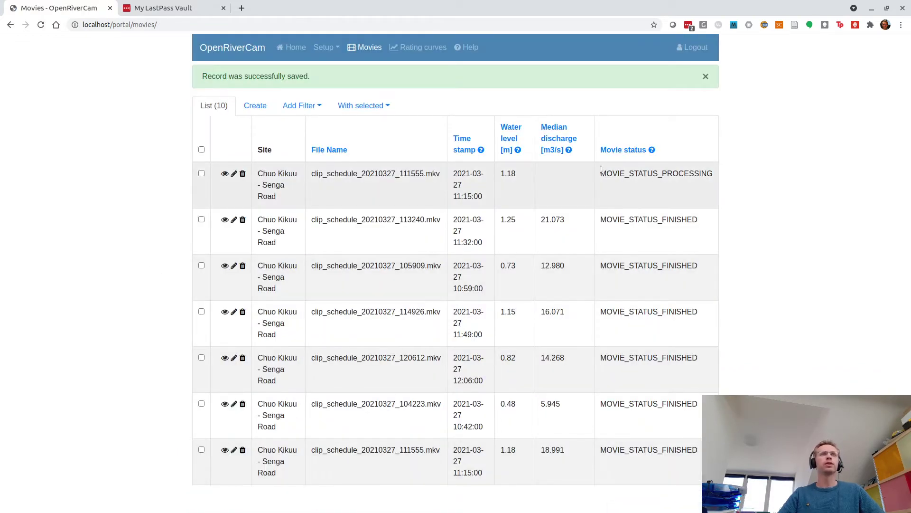
- Reload the movie list to confirm the 11:15 clip is still MOVIE_STATUS_PROCESSING
left_click_drag(599, 169, 708, 175)
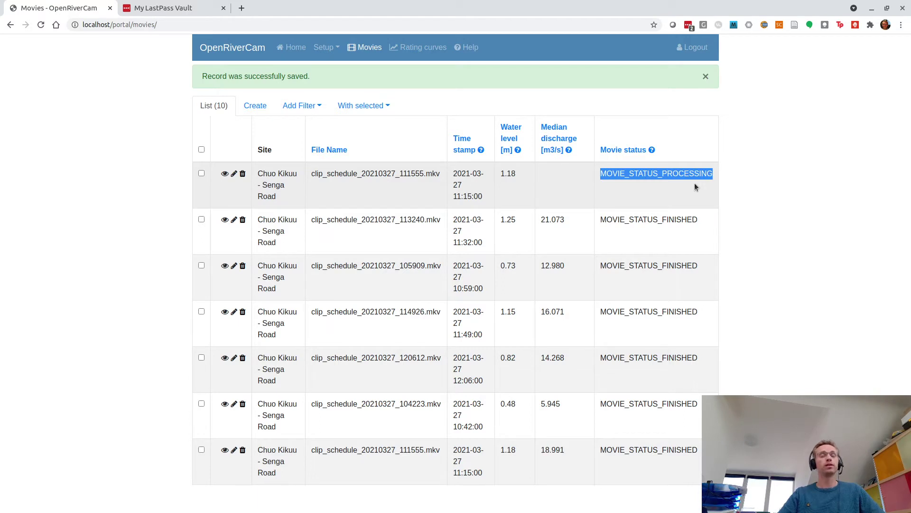
left_click(678, 188)
key("F5")
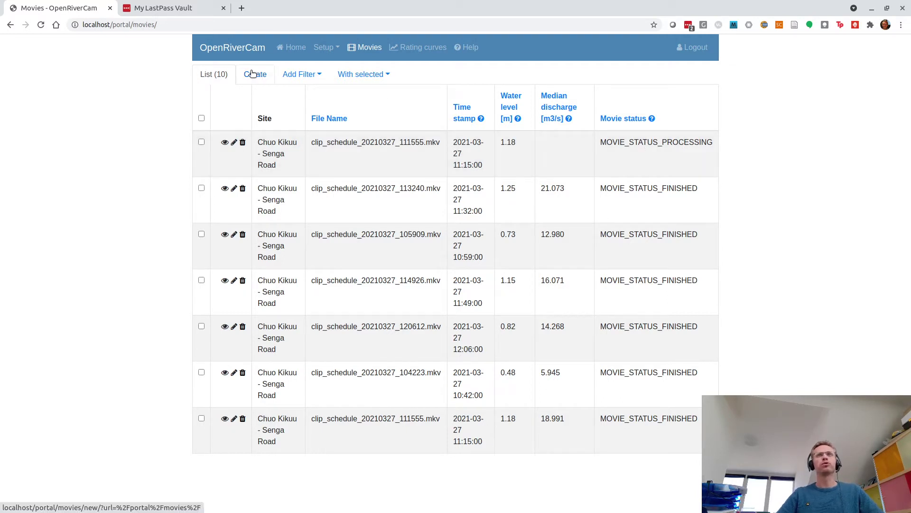
left_click(325, 50)
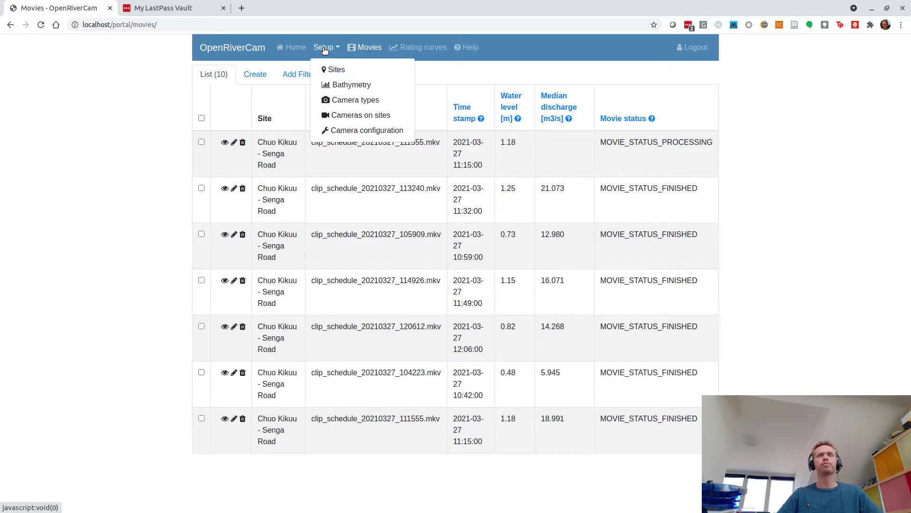
- Open the Sites page and survey where all monitoring sites lie on the map
left_click(336, 71)
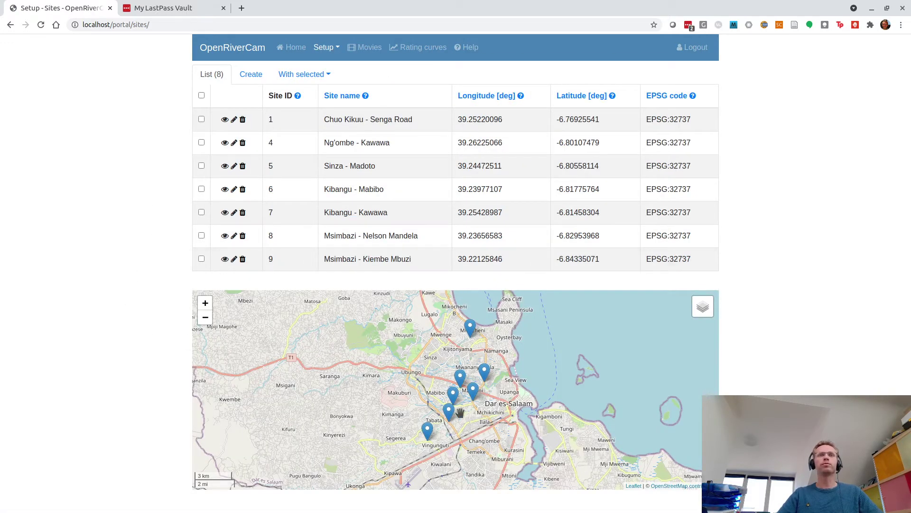
mouse_move(470, 331)
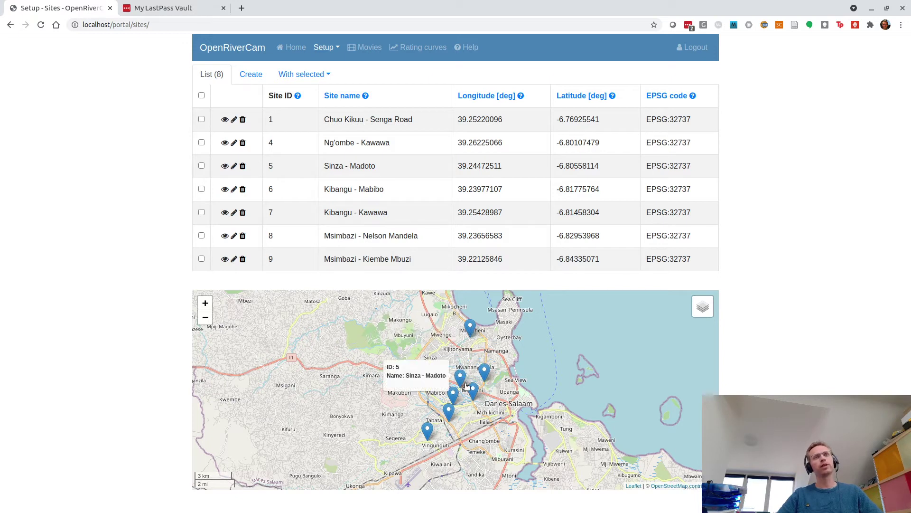
mouse_move(437, 440)
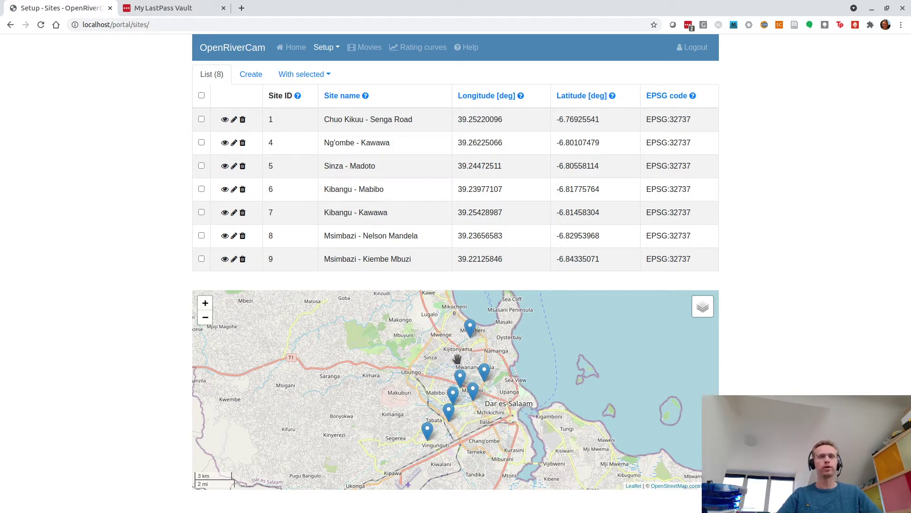
scroll(469, 346, "down", 1)
scroll(469, 347, "down", 4)
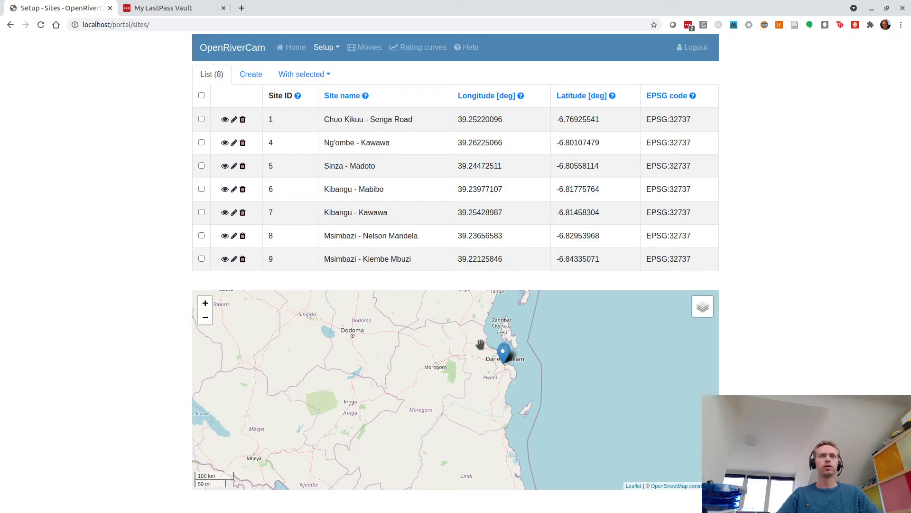
scroll(482, 363, "down", 2)
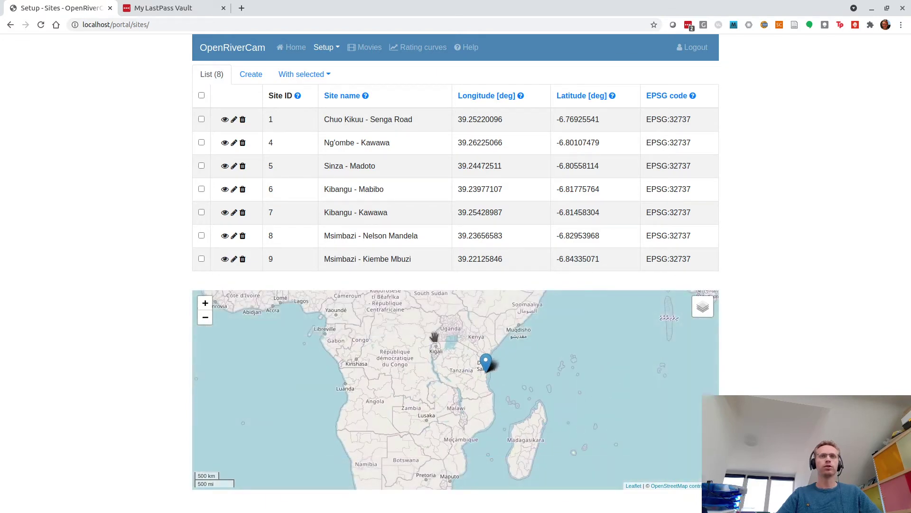
scroll(472, 380, "up", 2)
scroll(468, 385, "up", 6)
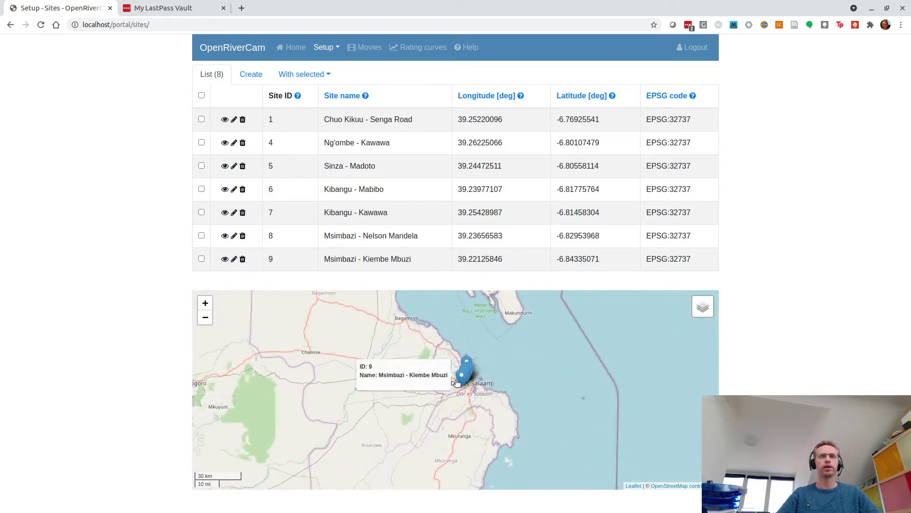
scroll(474, 389, "up", 4)
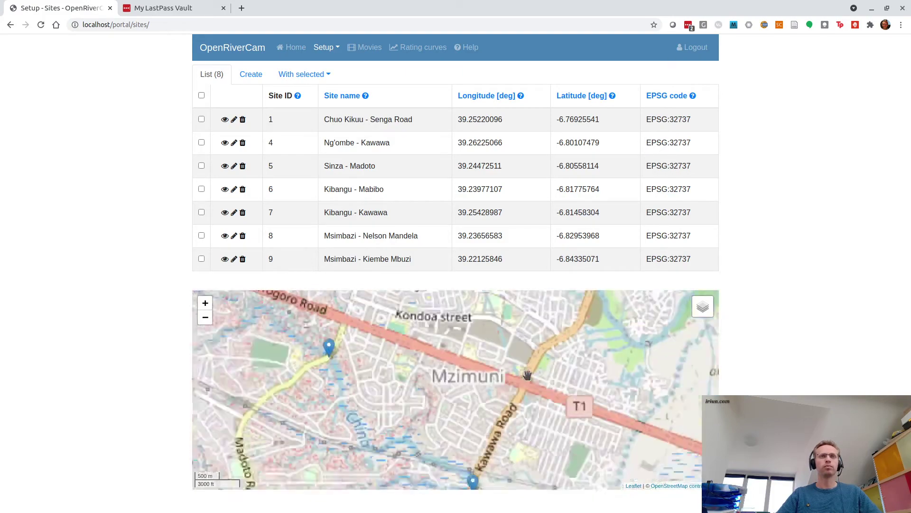
left_click_drag(514, 354, 508, 385)
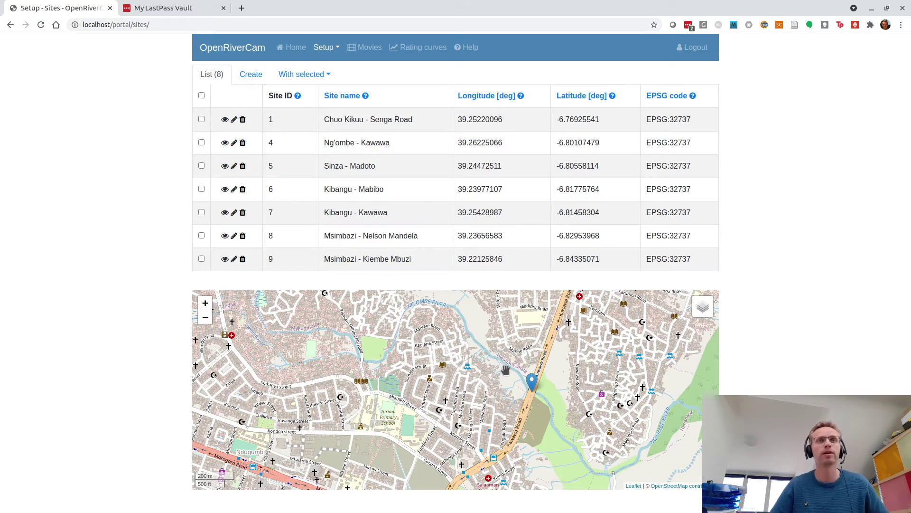
scroll(526, 400, "down", 3)
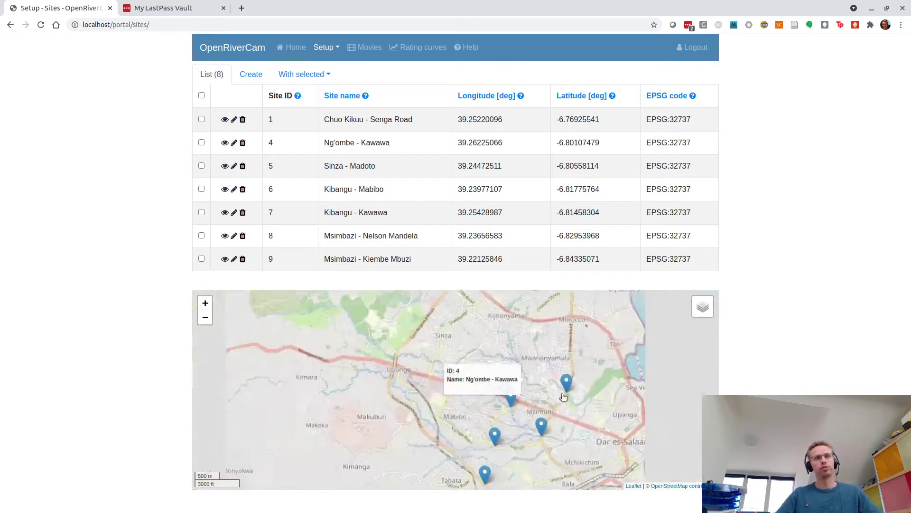
left_click_drag(529, 376, 523, 322)
scroll(513, 335, "up", 3)
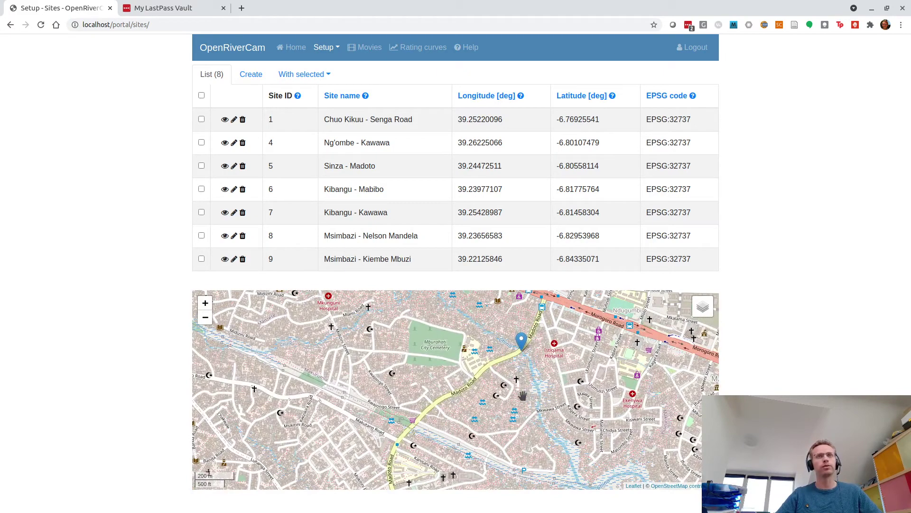
scroll(529, 398, "down", 2)
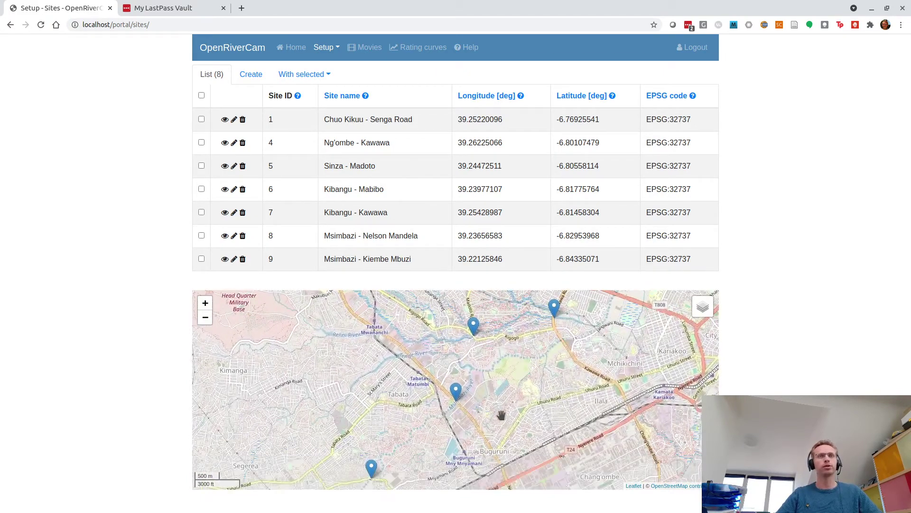
scroll(457, 405, "up", 2)
scroll(457, 405, "up", 3)
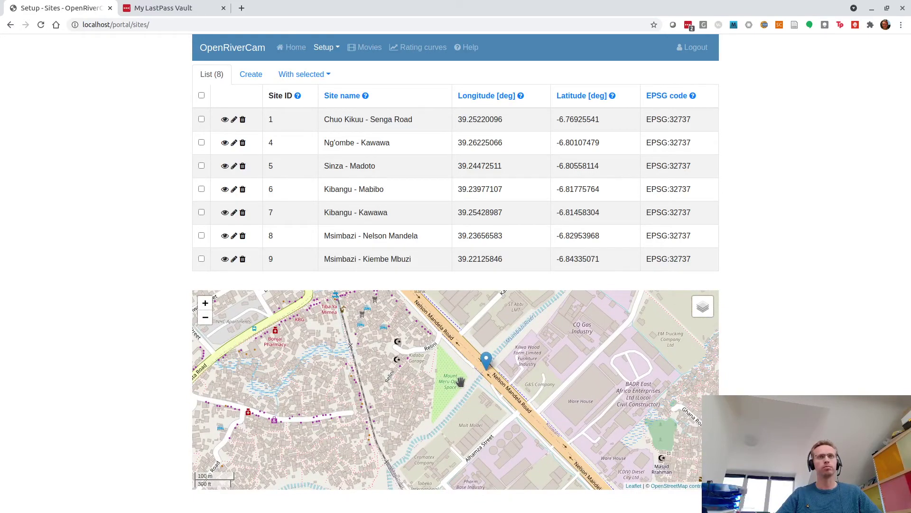
scroll(463, 372, "down", 1)
scroll(507, 363, "down", 1)
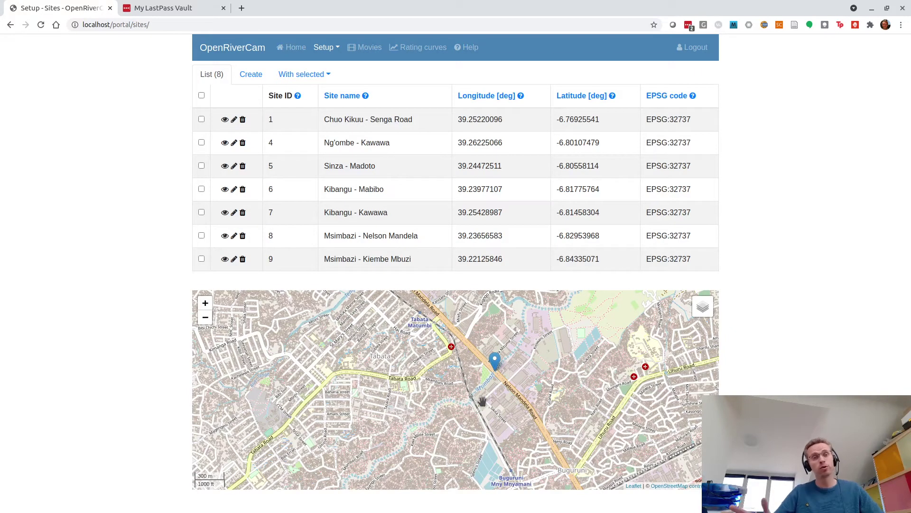
scroll(471, 397, "down", 1)
scroll(475, 394, "down", 1)
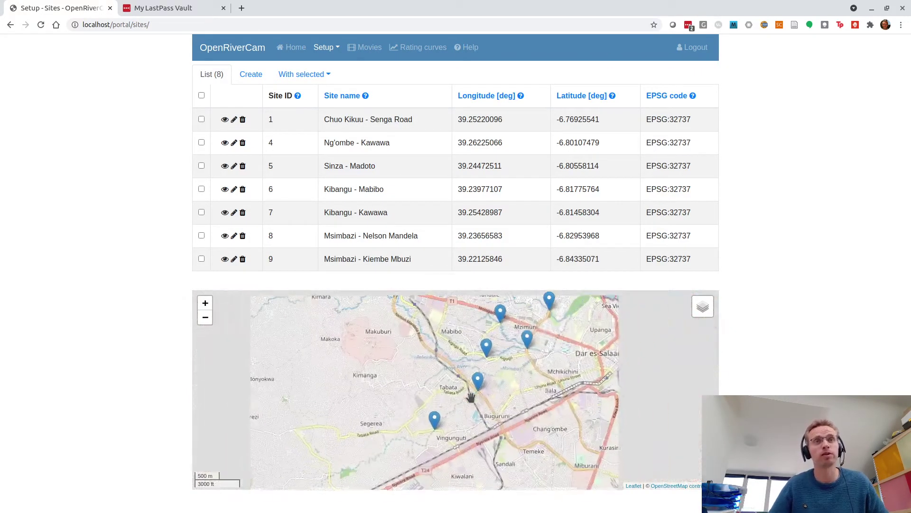
scroll(518, 385, "down", 1)
- Zoom in on the Chuo Kikuu - Senga Road marker and view its site details
left_click_drag(533, 376, 527, 401)
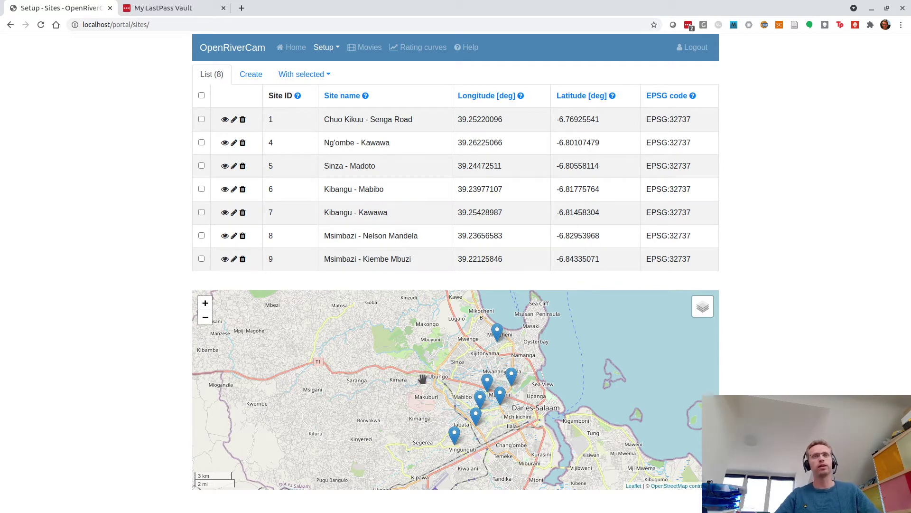
left_click_drag(416, 377, 367, 372)
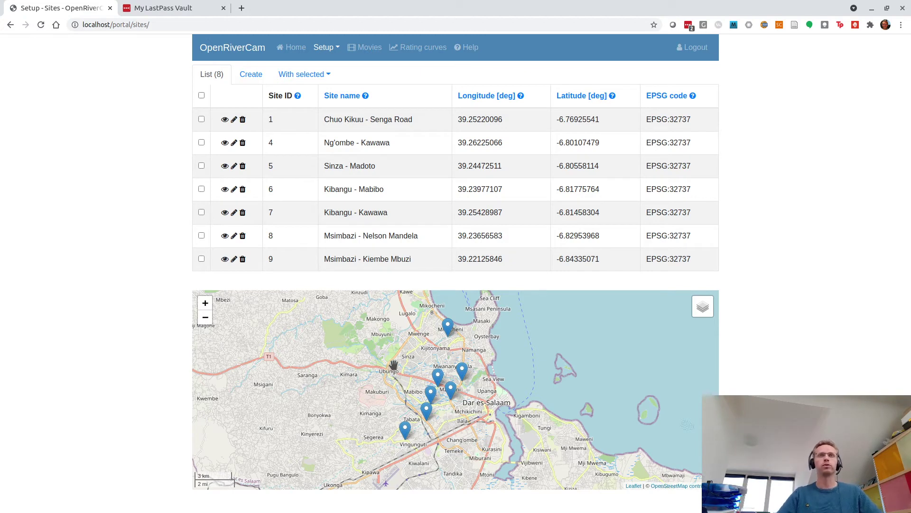
scroll(405, 358, "up", 1)
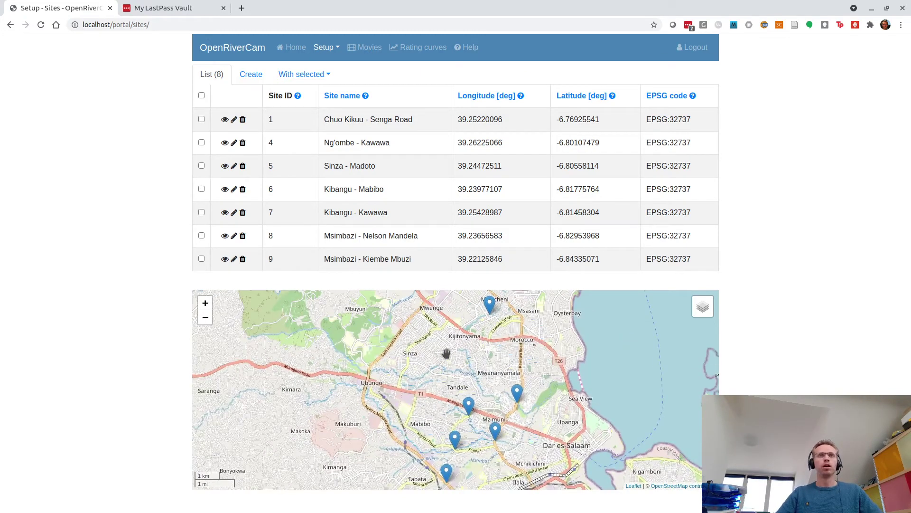
mouse_move(446, 354)
left_mouse_down()
mouse_move(404, 348)
mouse_move(437, 368)
left_mouse_up()
scroll(437, 369, "up", 1)
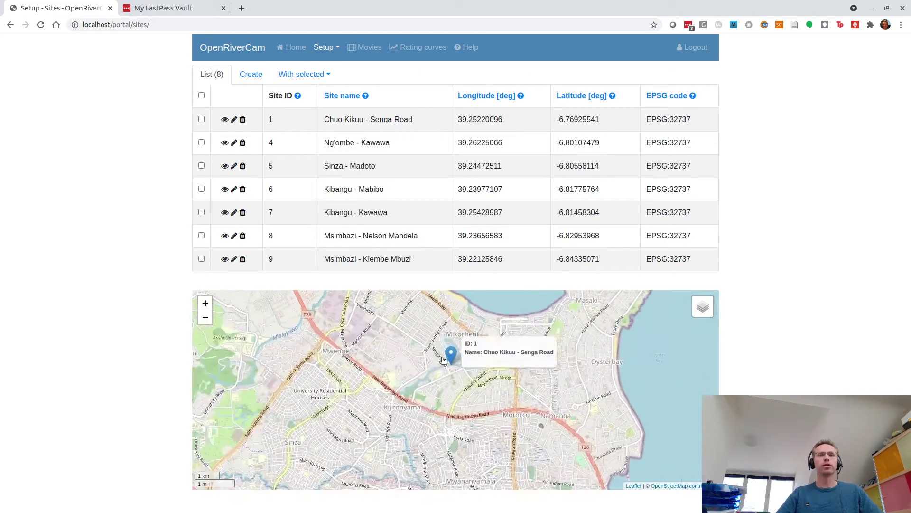
scroll(464, 363, "up", 2)
left_click_drag(433, 328, 449, 381)
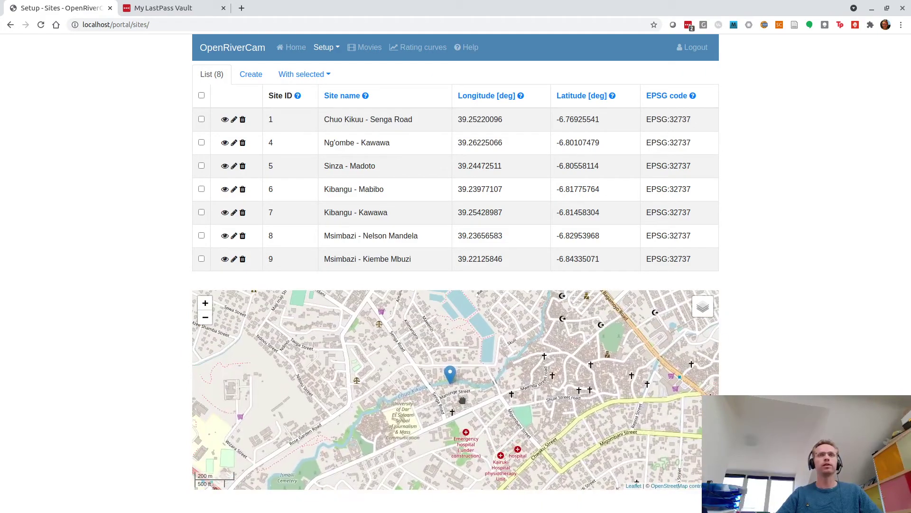
left_click(449, 380)
left_click(411, 390)
scroll(424, 395, "up", 1)
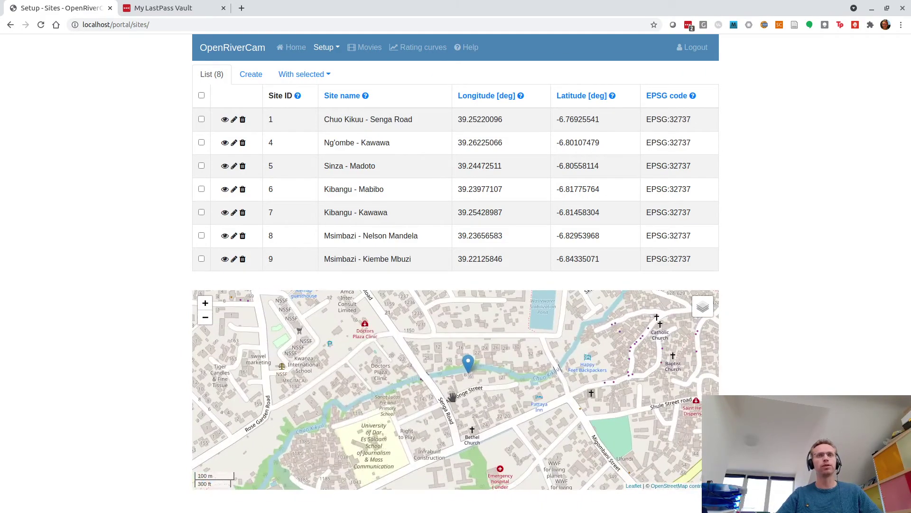
scroll(451, 387, "up", 1)
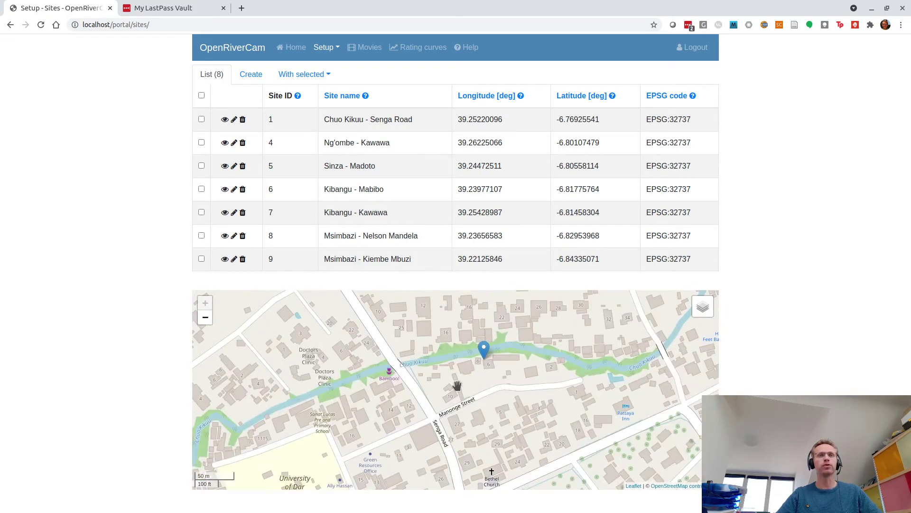
- Open the Chuo Kikuu - Senga Road movie list and check the 11:15 clip's processing status
mouse_move(485, 352)
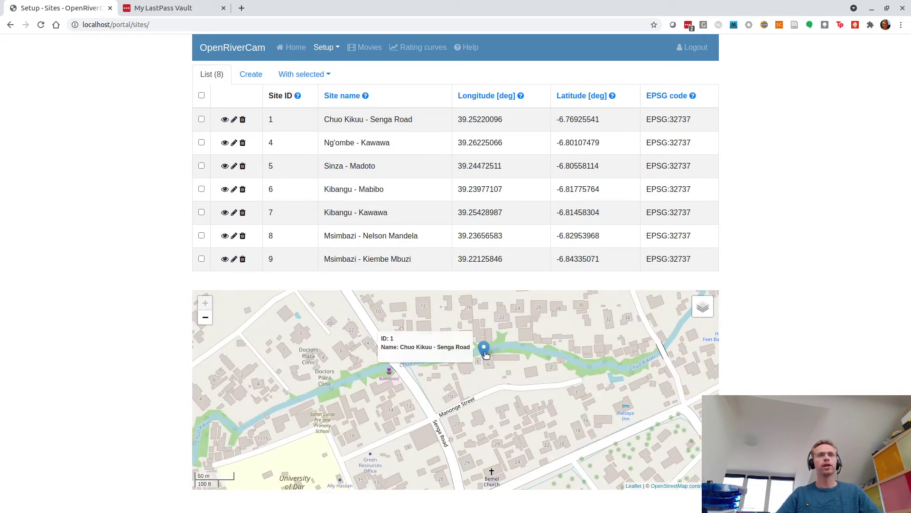
left_click(484, 350)
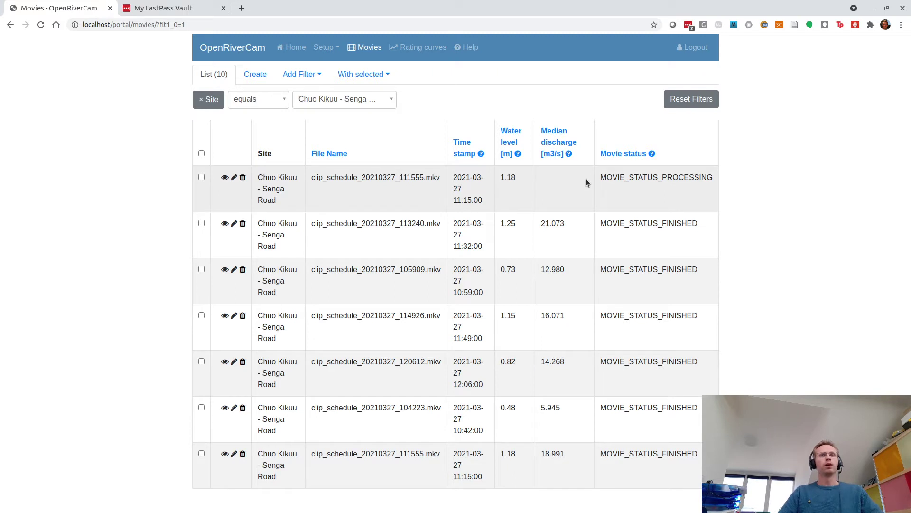
left_click_drag(697, 177, 600, 171)
left_click(700, 178)
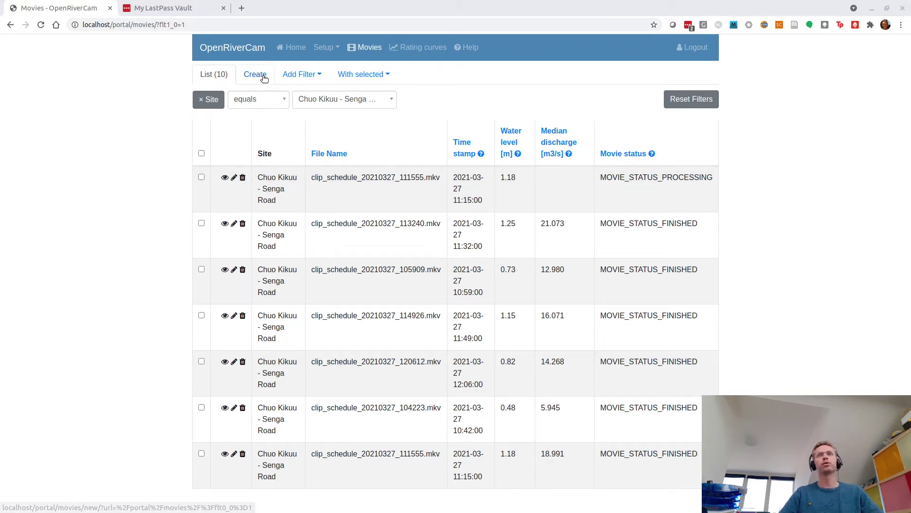
left_click(325, 47)
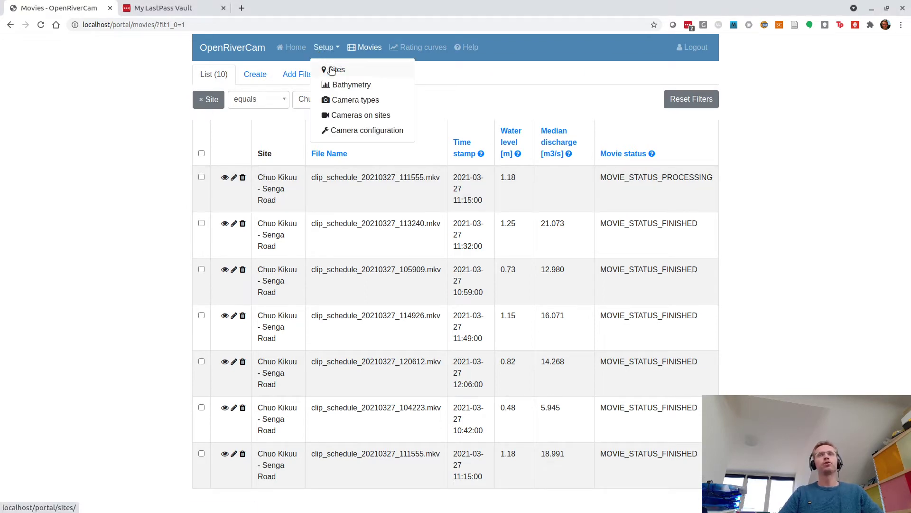
- Return to the Sites list and zoom the map to the river near Sanaa Street, Ubungo
left_click(332, 67)
scroll(545, 382, "down", 2)
scroll(464, 383, "up", 2)
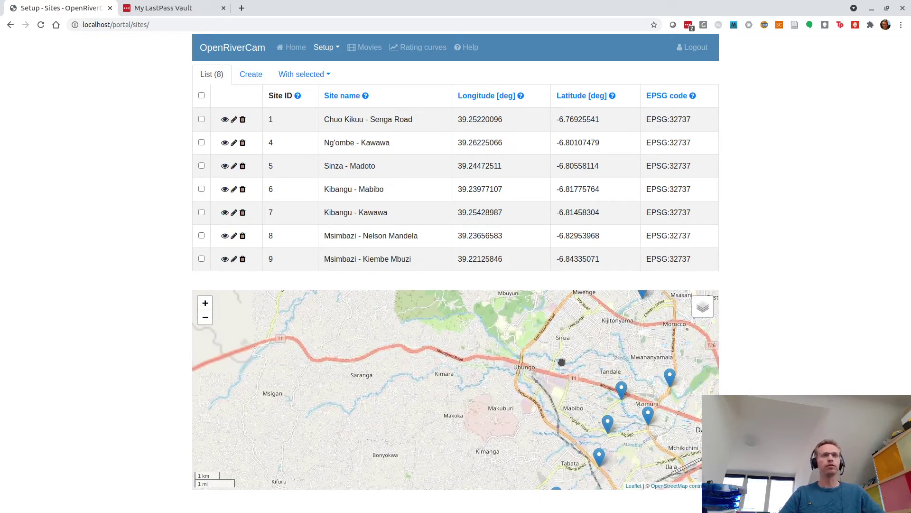
scroll(516, 377, "up", 2)
scroll(516, 376, "up", 3)
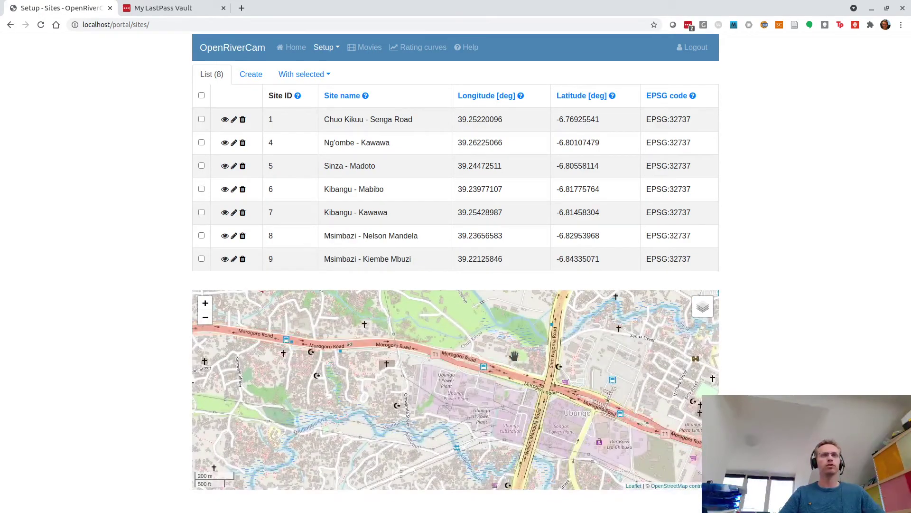
left_click_drag(597, 390, 554, 387)
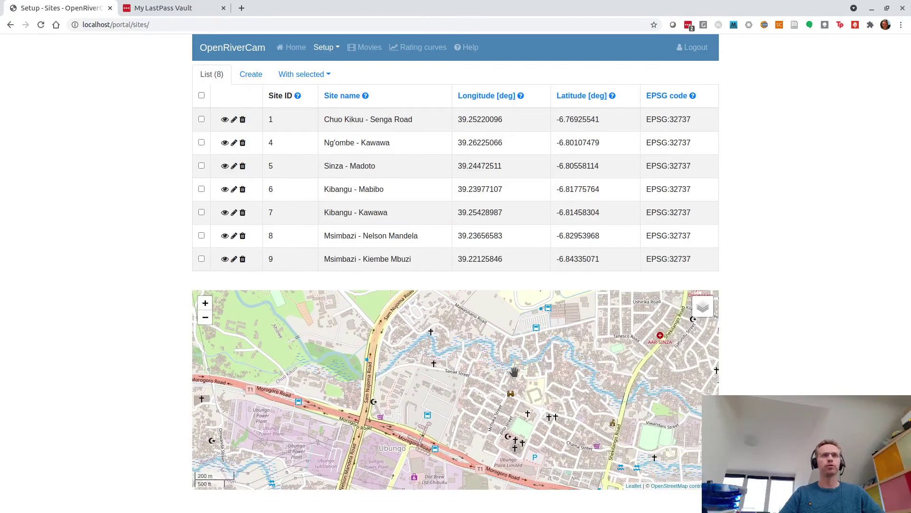
scroll(492, 375, "up", 2)
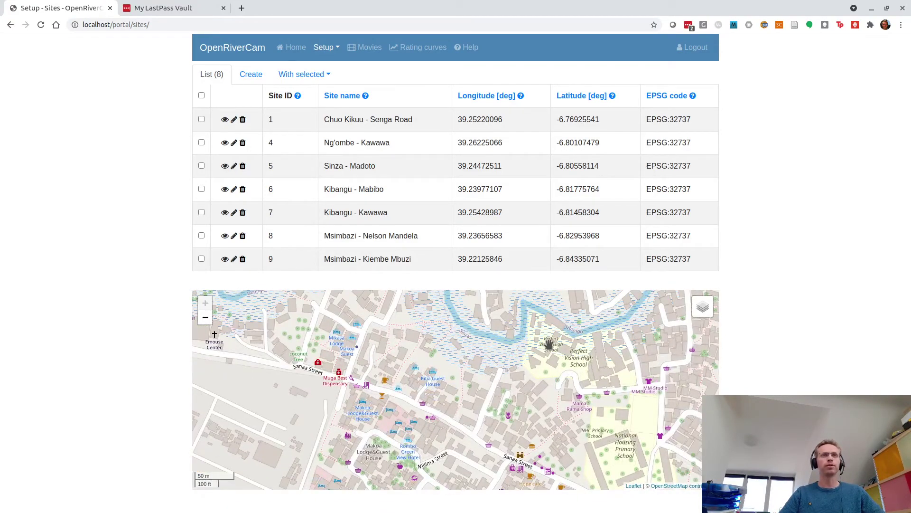
left_click_drag(546, 343, 532, 380)
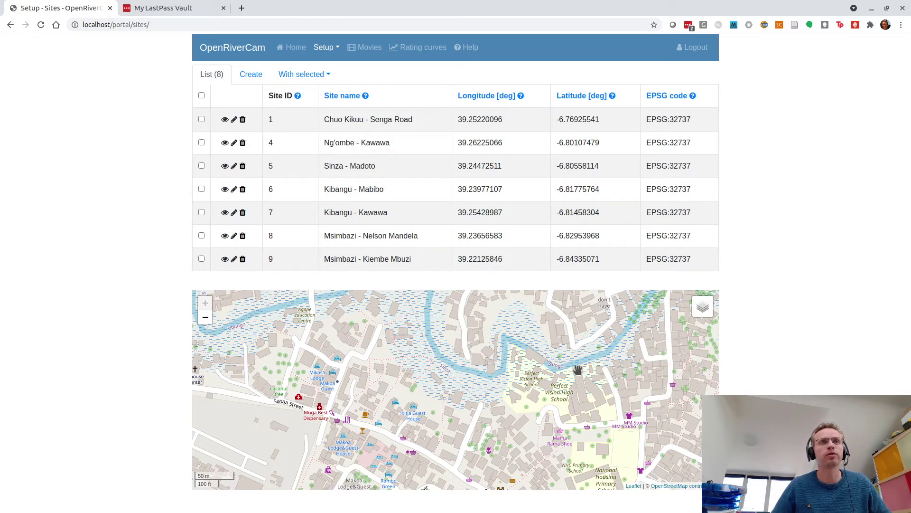
scroll(568, 379, "down", 1)
scroll(568, 379, "down", 2)
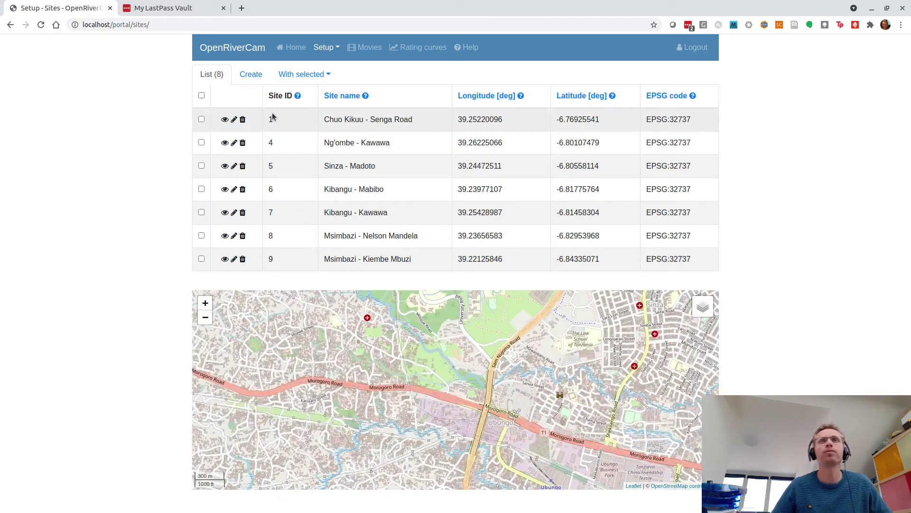
- Start a new site and place its marker on the river beside Perfect Vision High School
left_click(251, 74)
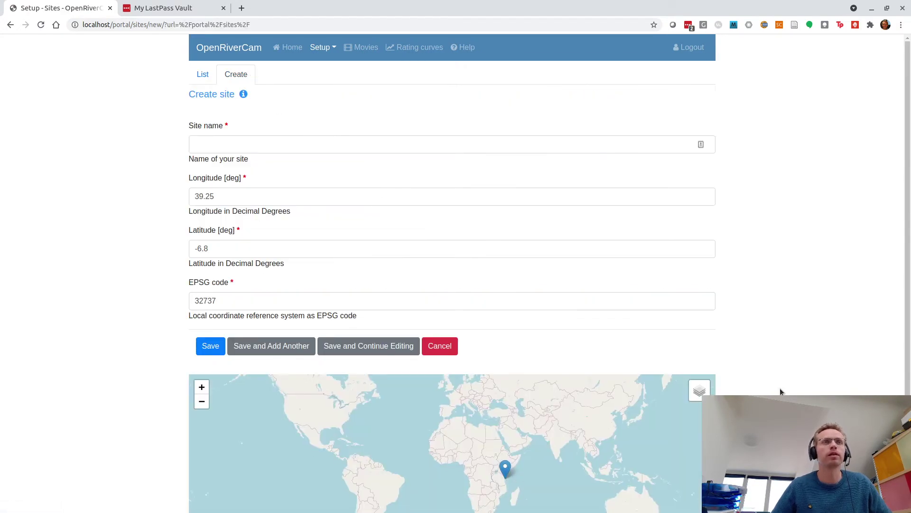
scroll(780, 389, "down", 2)
scroll(536, 425, "up", 1)
scroll(491, 425, "up", 5)
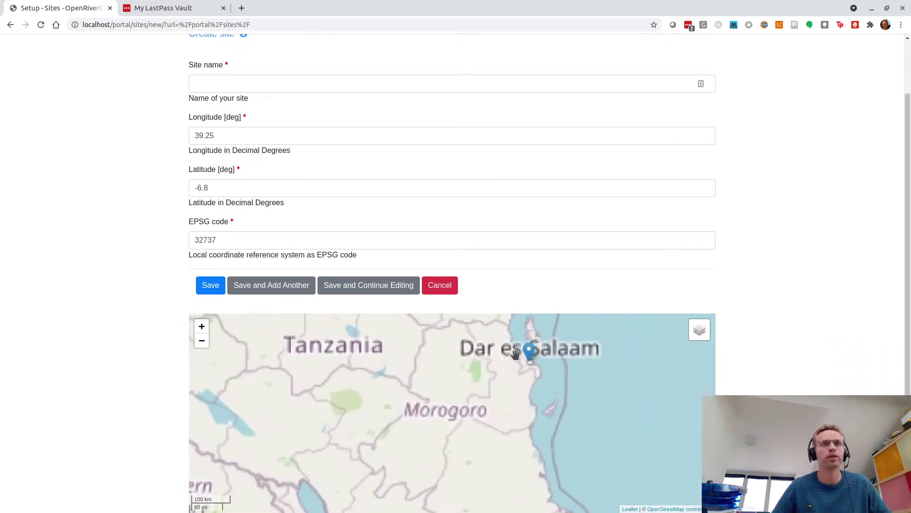
scroll(568, 404, "up", 3)
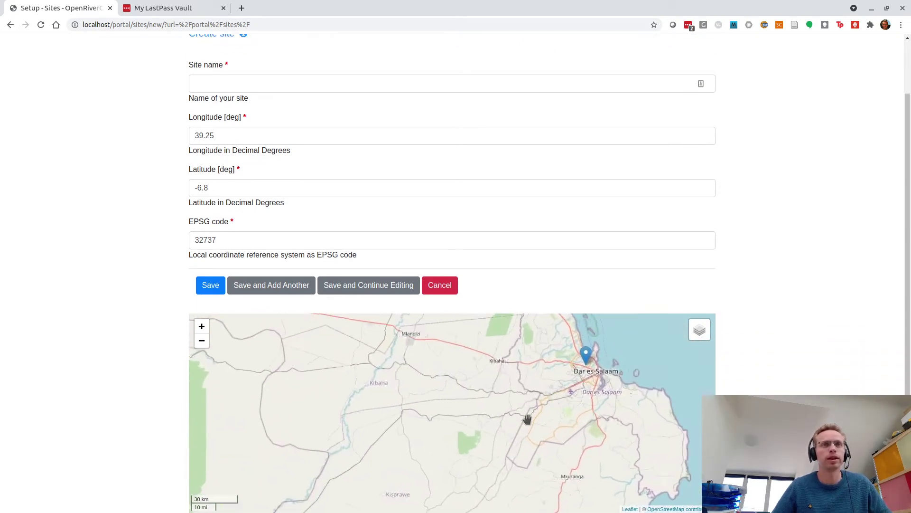
mouse_move(421, 470)
left_mouse_down()
mouse_move(497, 330)
mouse_move(475, 412)
left_mouse_up()
scroll(475, 412, "up", 2)
scroll(499, 394, "up", 2)
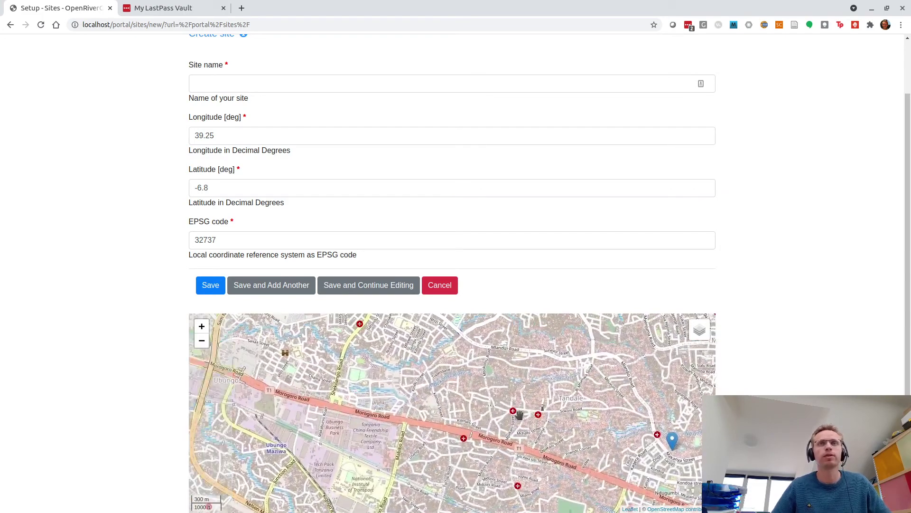
mouse_move(398, 394)
left_mouse_down()
mouse_move(414, 423)
mouse_move(276, 393)
mouse_move(337, 393)
mouse_move(394, 406)
left_mouse_up()
scroll(394, 406, "up", 3)
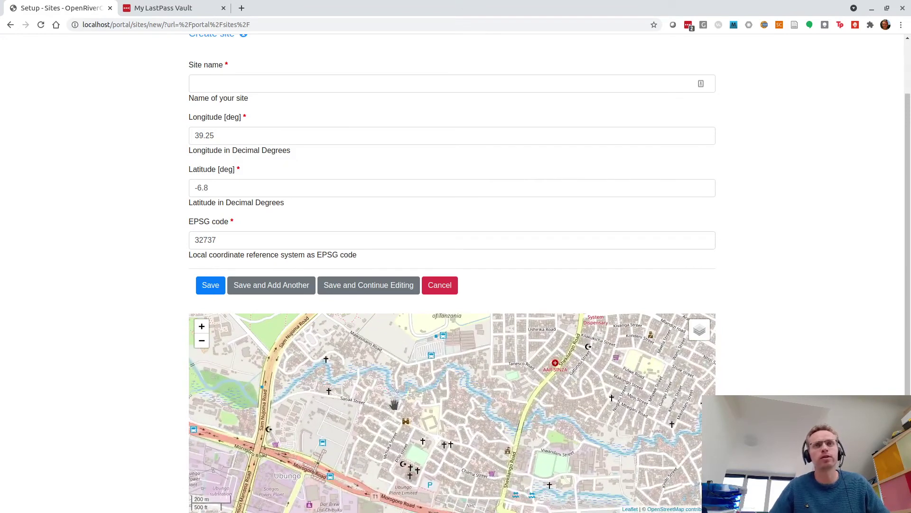
left_click_drag(522, 358, 504, 384)
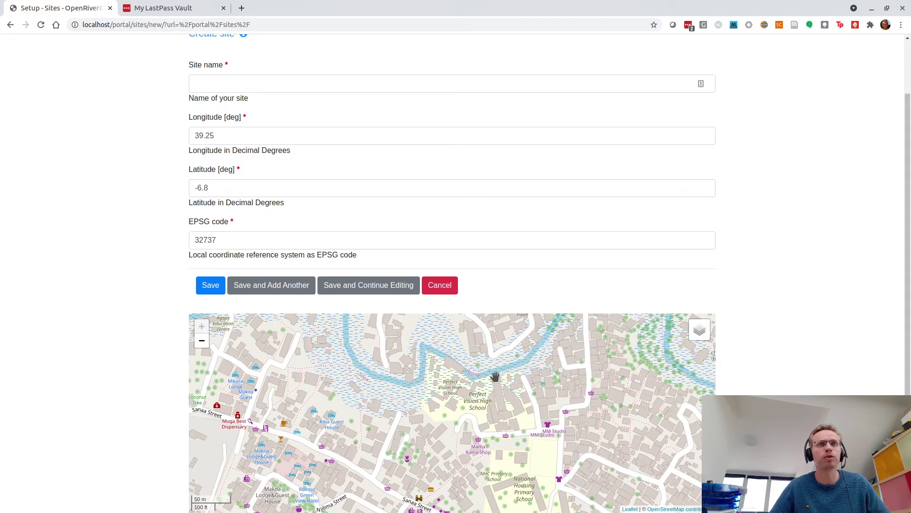
left_click(495, 376)
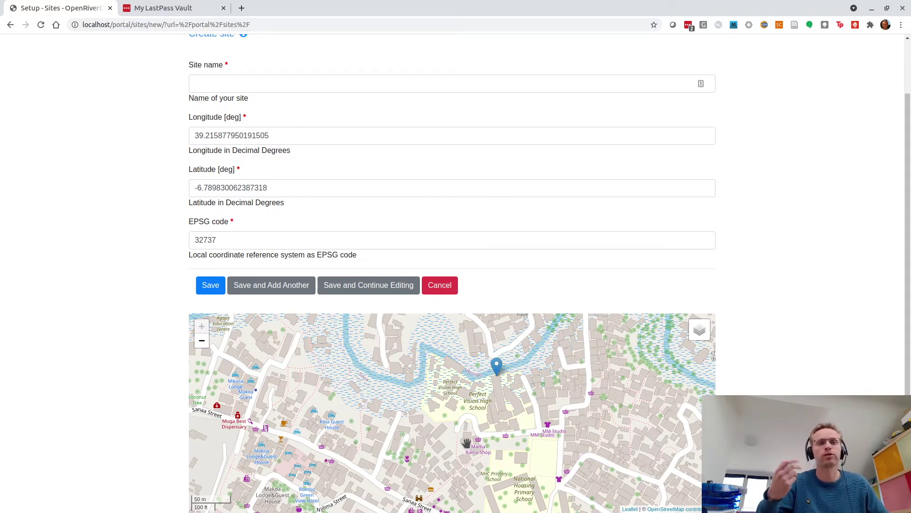
- Name the site 'Perfect vision - sinza' and verify EPSG code 32737
left_click(209, 84)
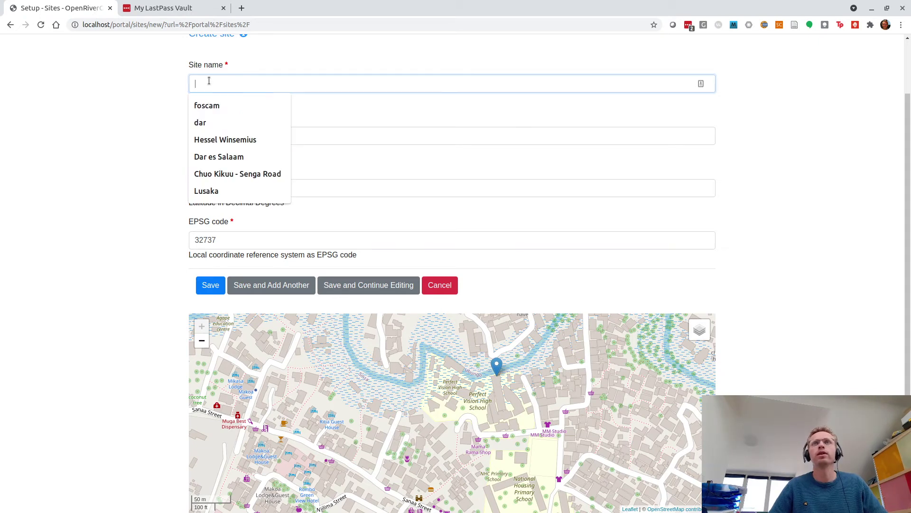
type("Perfect vision")
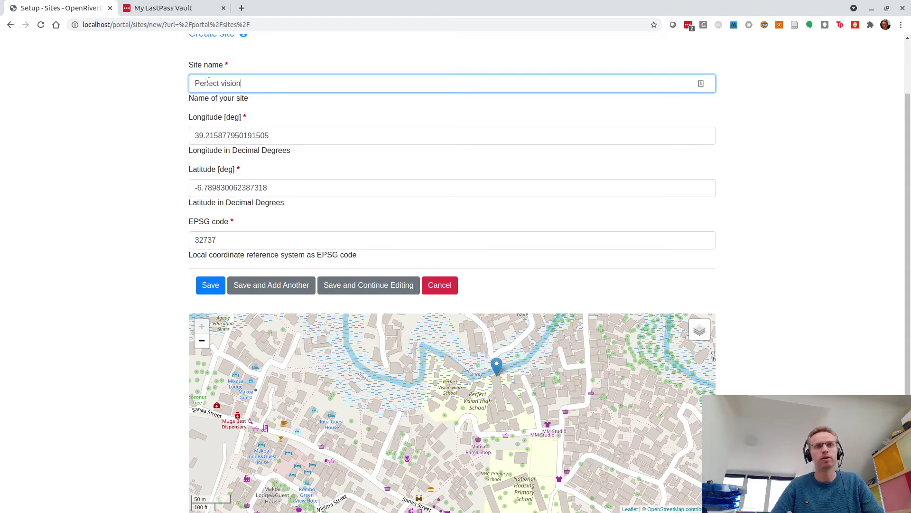
type(" - sinza")
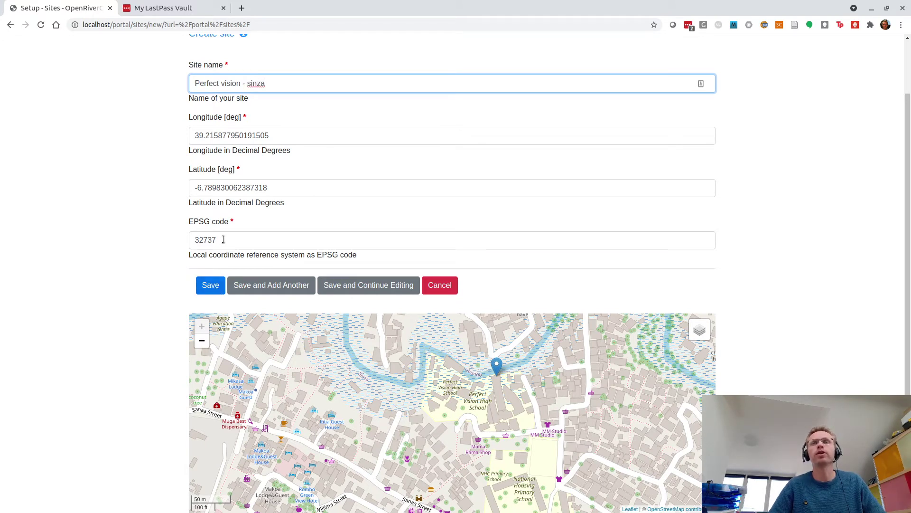
left_click(225, 239)
left_click_drag(224, 239, 190, 241)
left_click(224, 238)
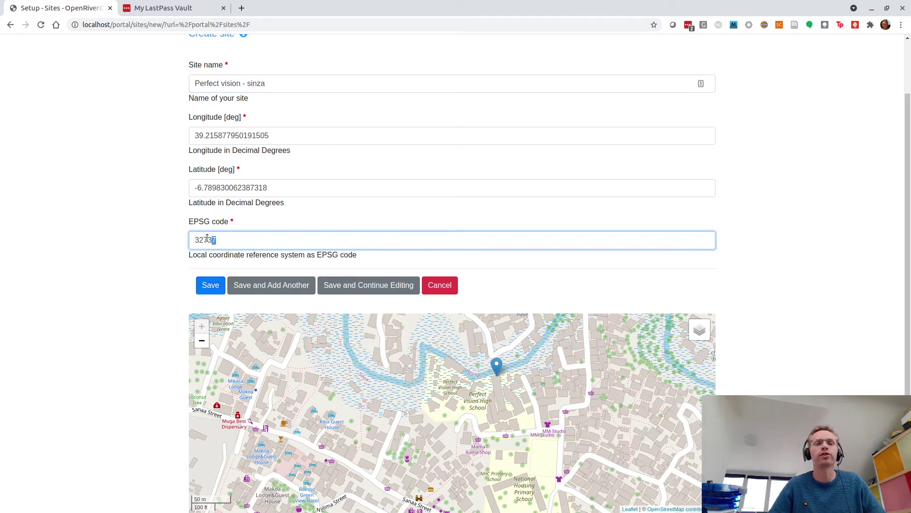
left_click(220, 241)
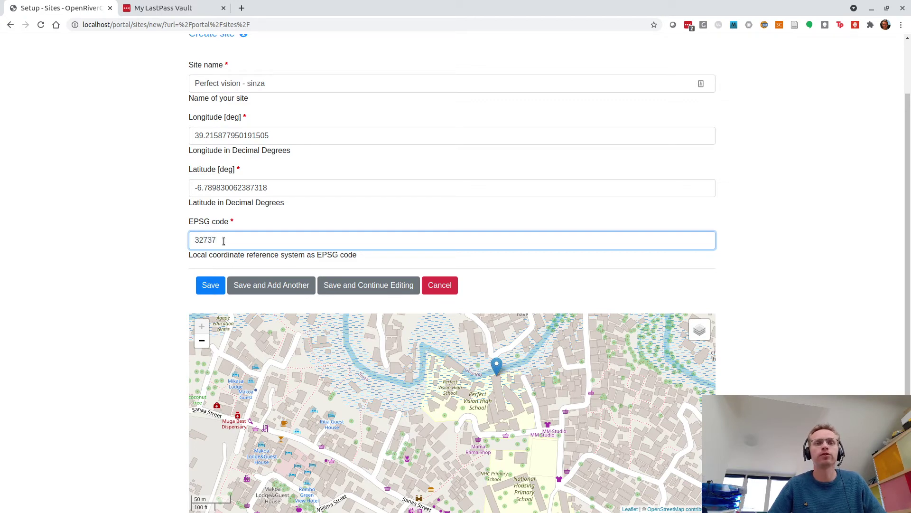
left_click_drag(192, 241, 224, 242)
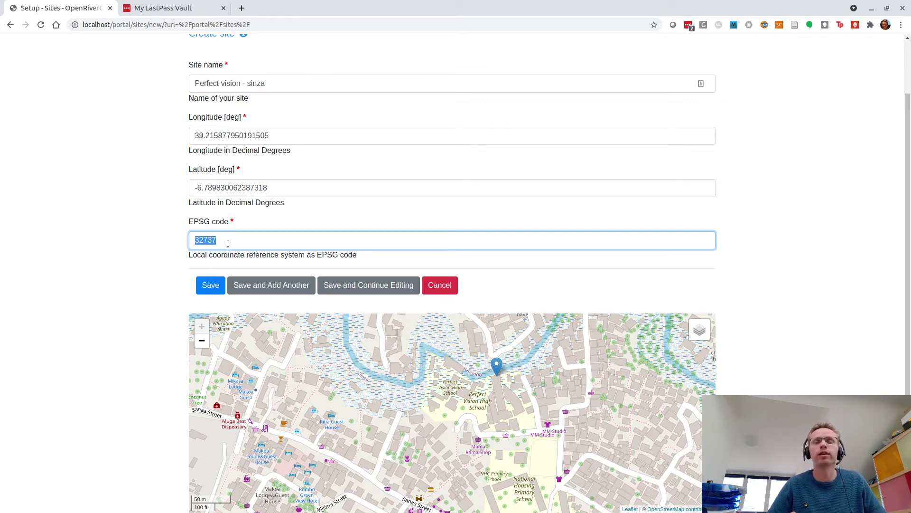
left_click(225, 242)
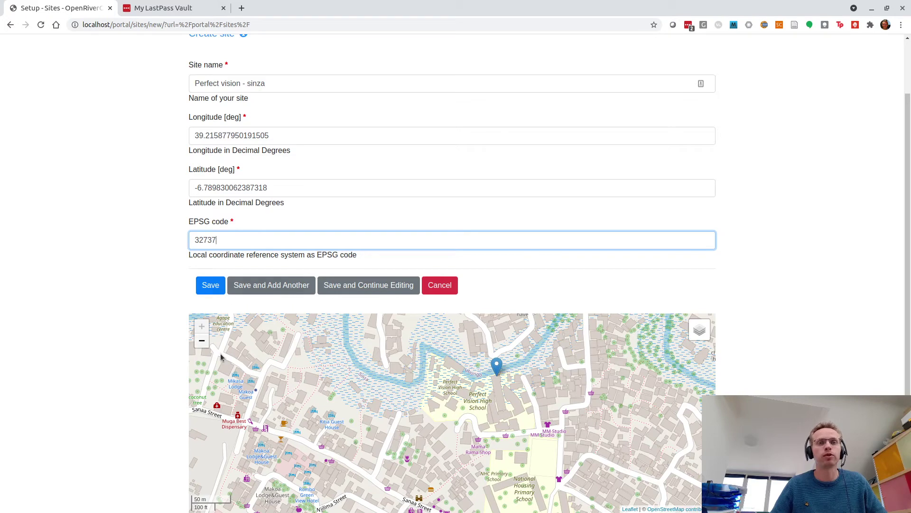
- Save Perfect vision - sinza as site 10 and confirm its movie list is empty
left_click(211, 286)
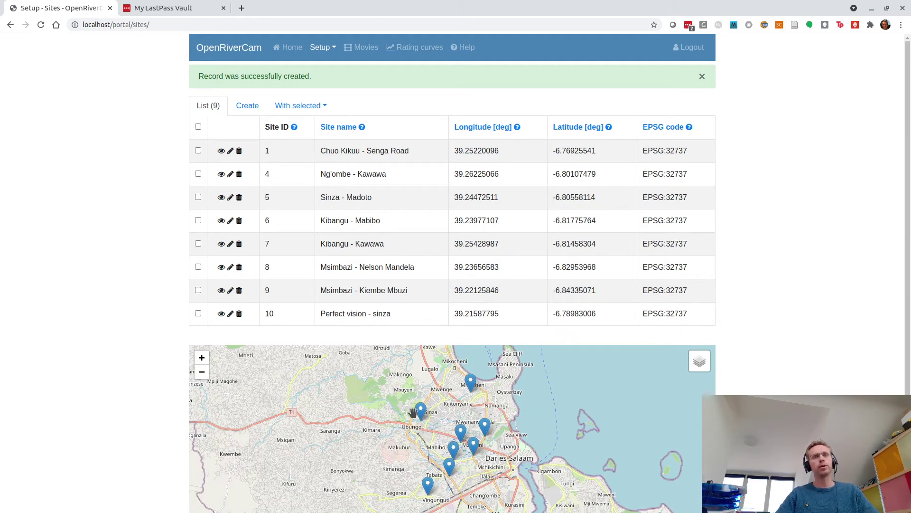
mouse_move(421, 413)
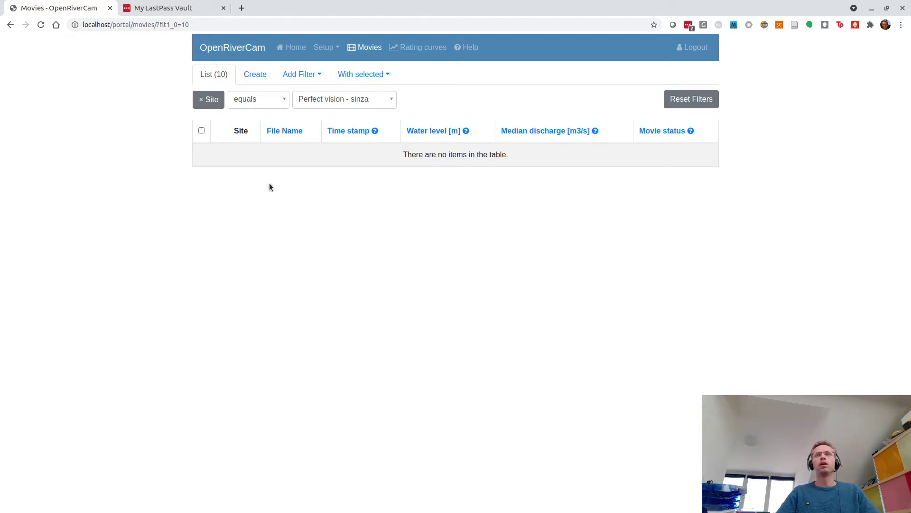
right_click(257, 77)
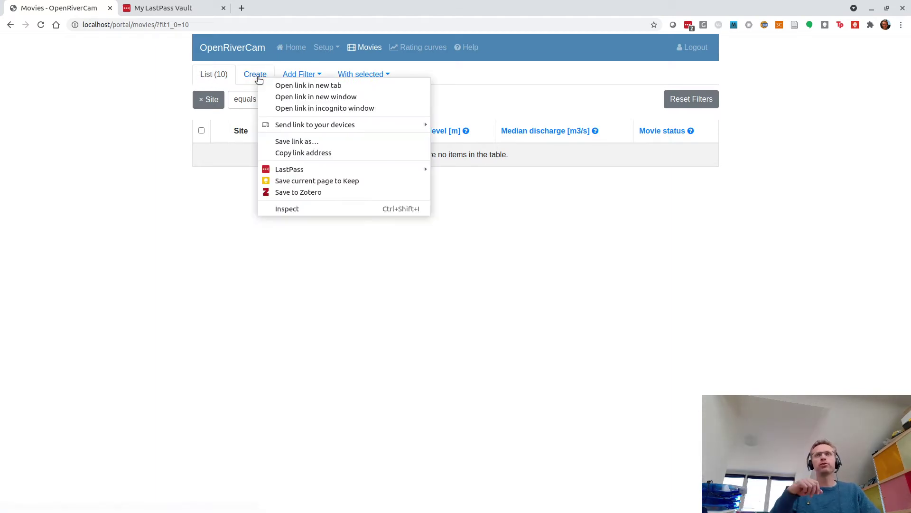
left_click(221, 268)
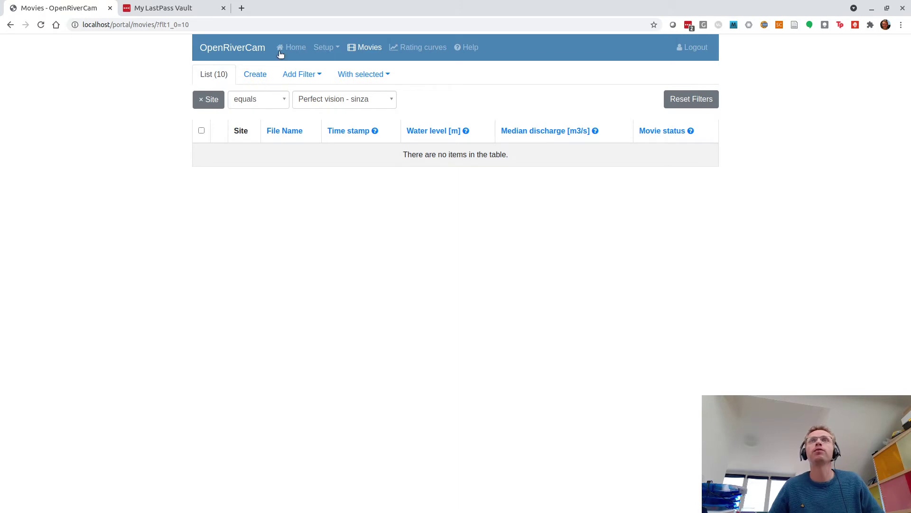
left_click(320, 48)
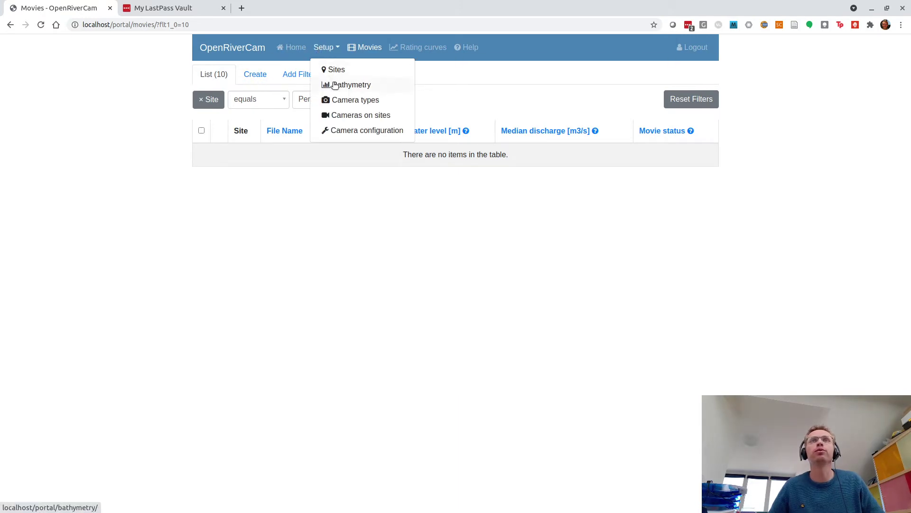
- Create and save a camera configuration using camera foscam(1) at Chuo Kikuu - Senga Road
left_click(360, 132)
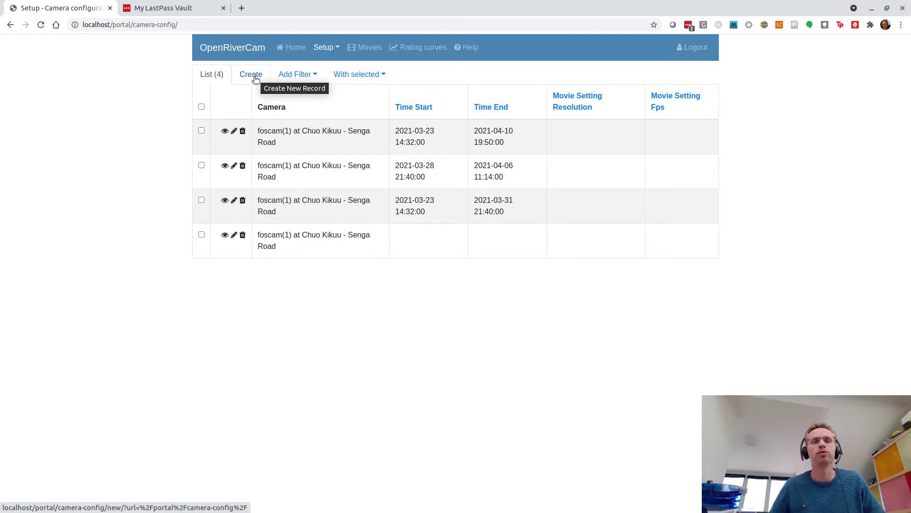
left_click(256, 79)
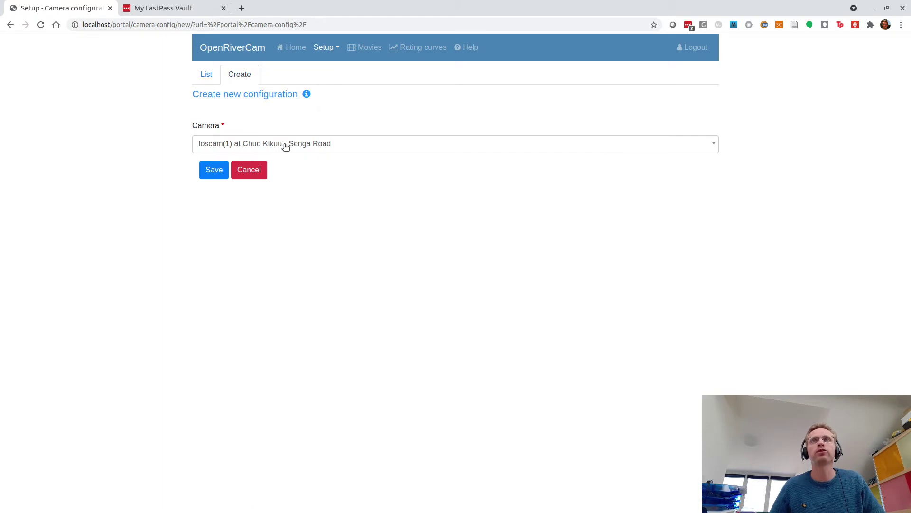
left_click(267, 148)
left_click(269, 149)
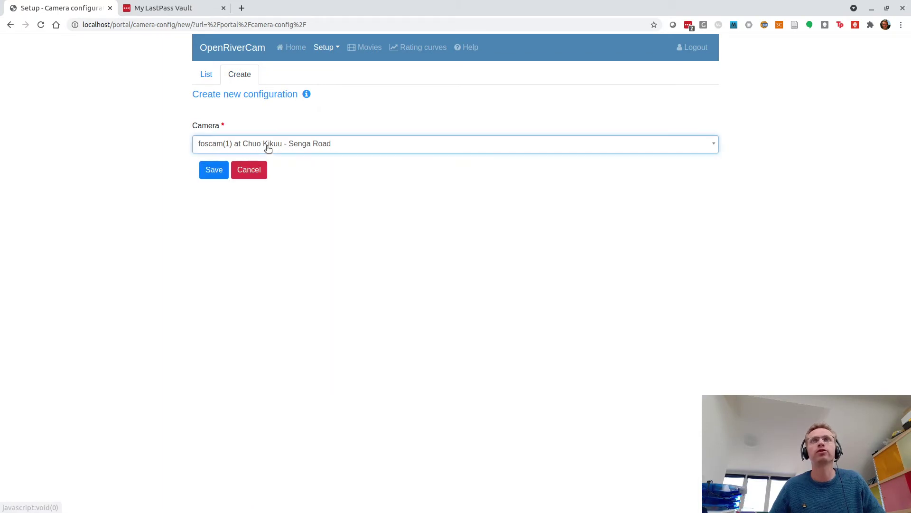
left_click(214, 171)
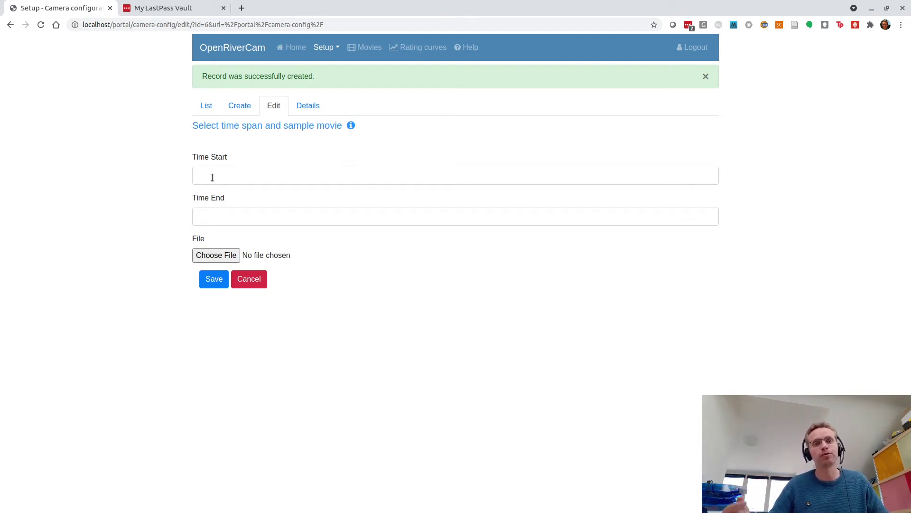
left_click(213, 176)
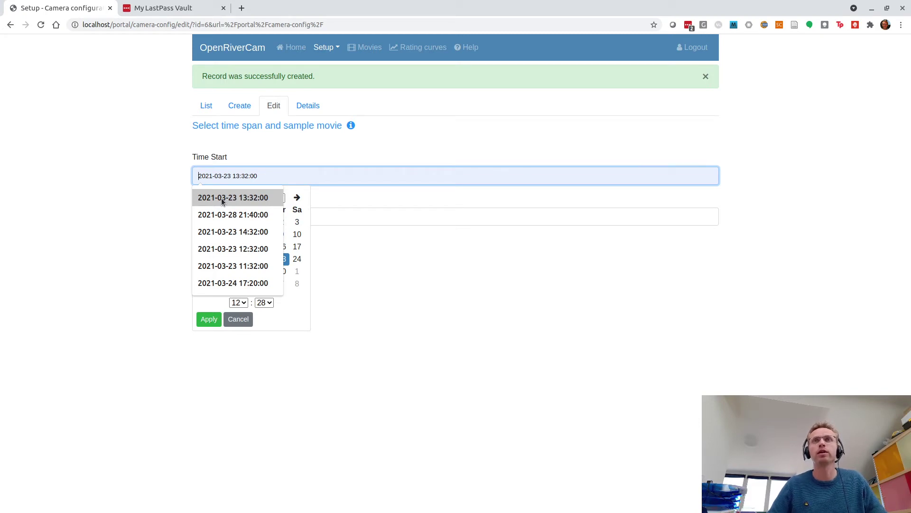
key("Down")
key("Down")
key("Return")
left_click(209, 319)
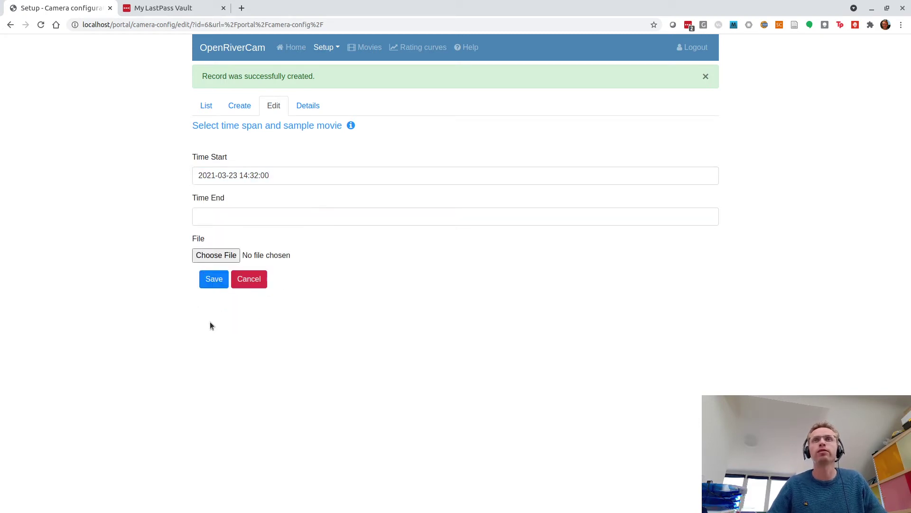
left_click(218, 216)
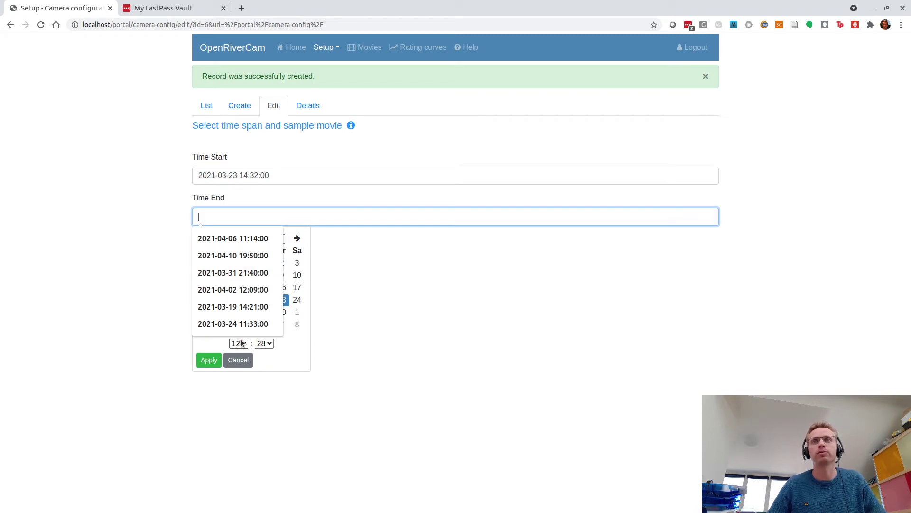
left_click(284, 350)
left_click(231, 238)
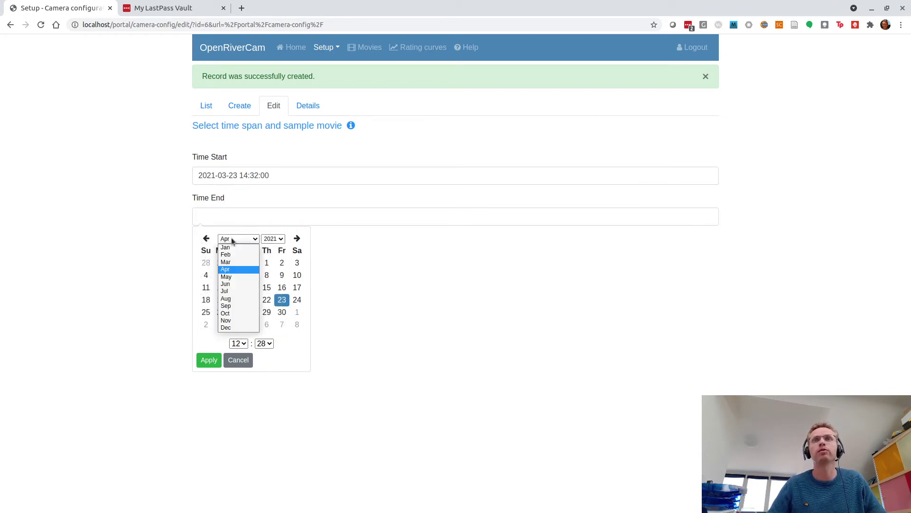
left_click(227, 285)
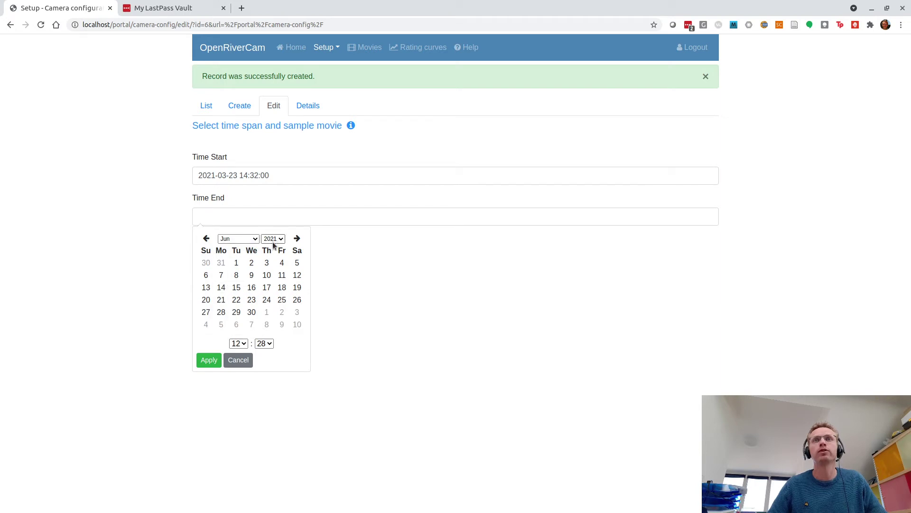
left_click(252, 312)
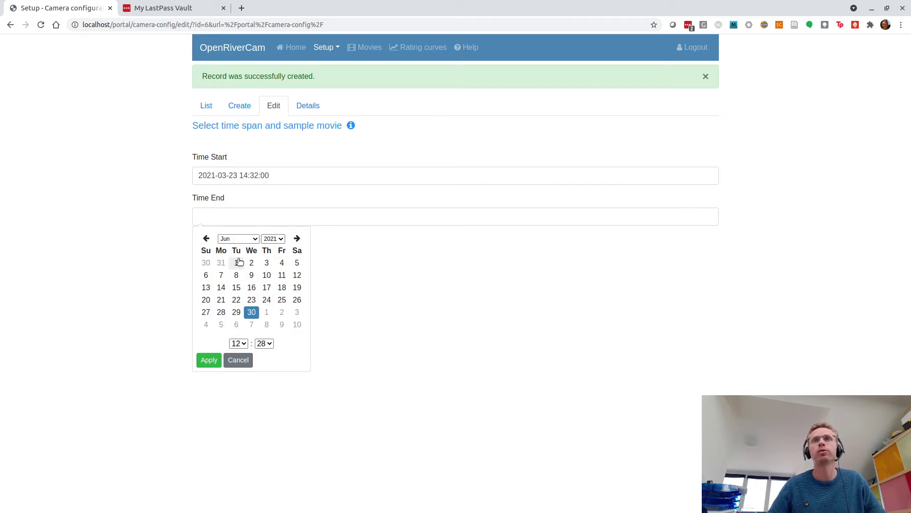
left_click(203, 362)
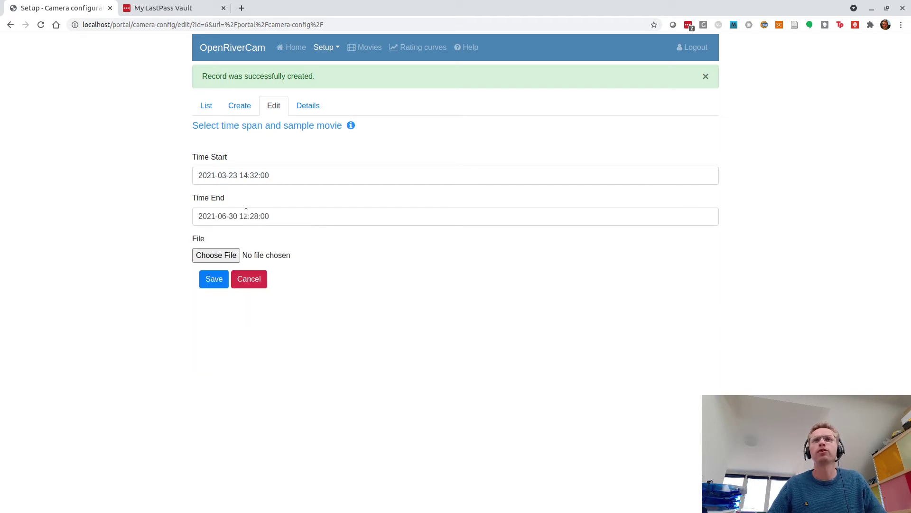
- Attach control_points.mkv as the sample movie and save the configuration
left_click(220, 255)
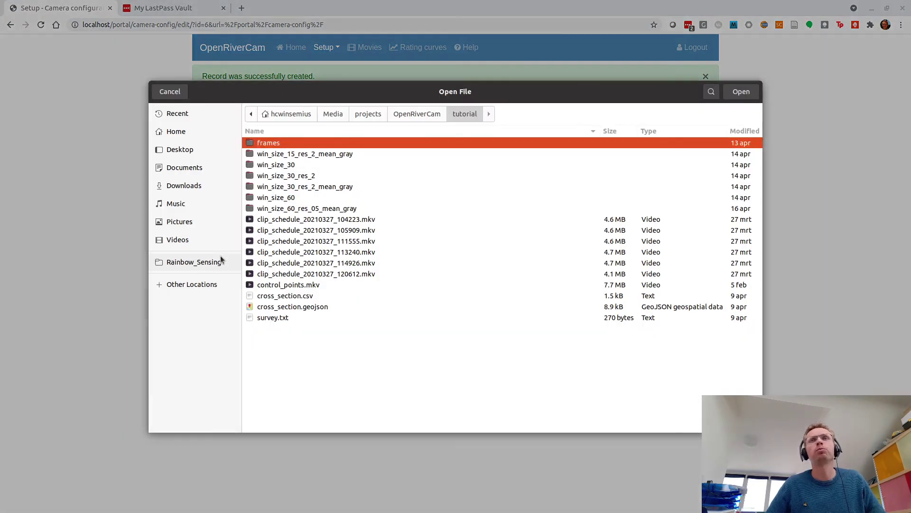
double_click(284, 285)
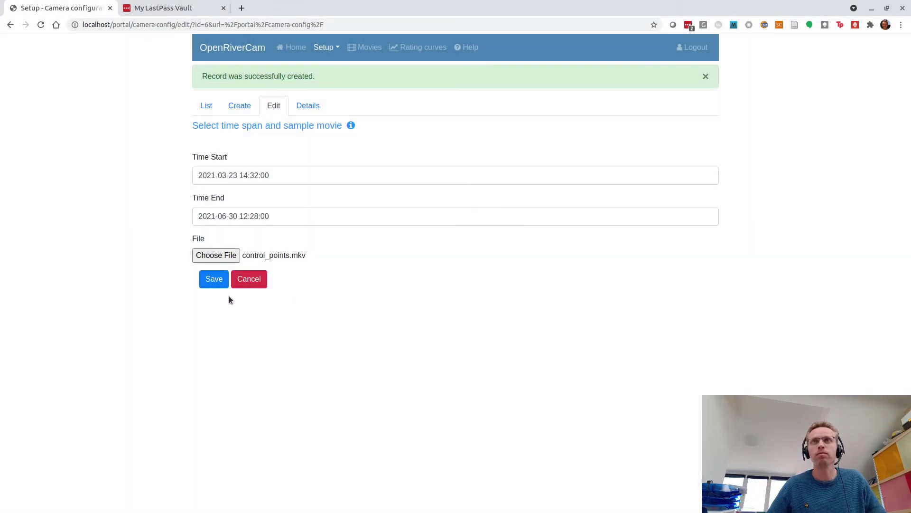
left_click(209, 282)
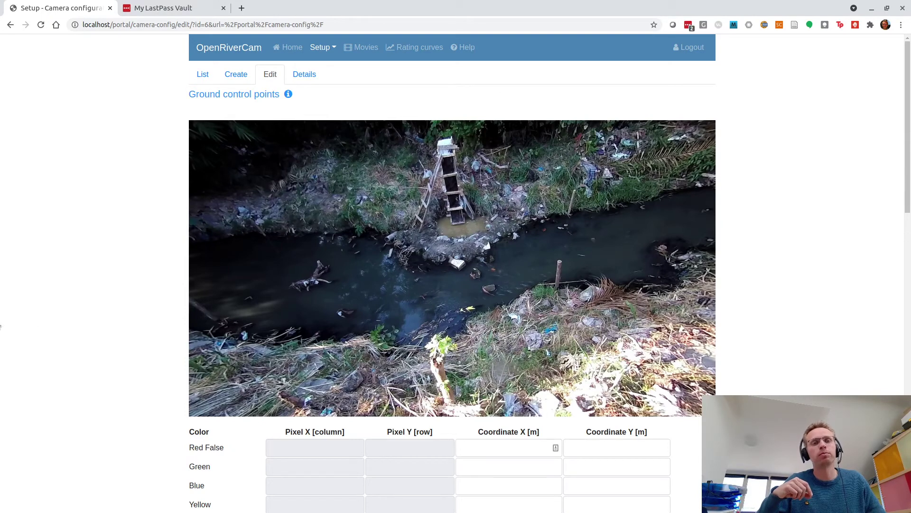
- Place red, green, blue and yellow GCPs at pixels 283/424, 1386/344, 1340/637, 99/730
left_click(266, 237)
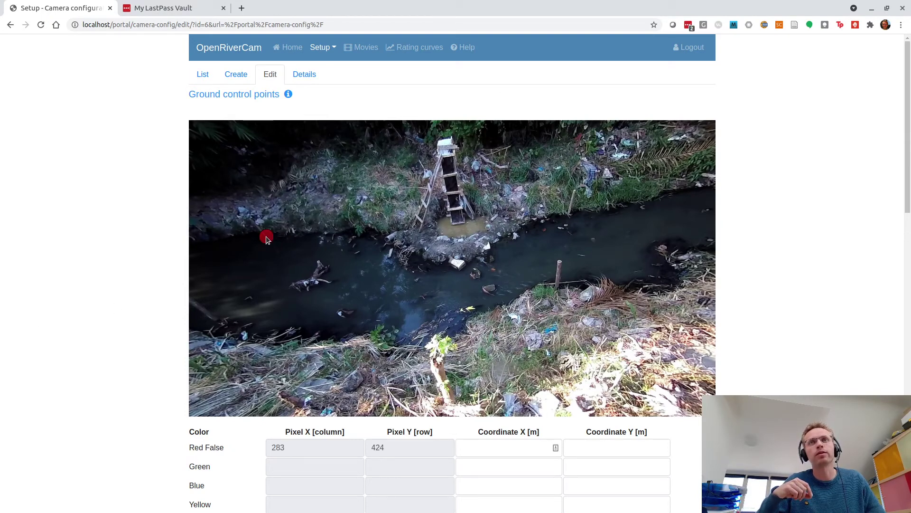
left_click(569, 215)
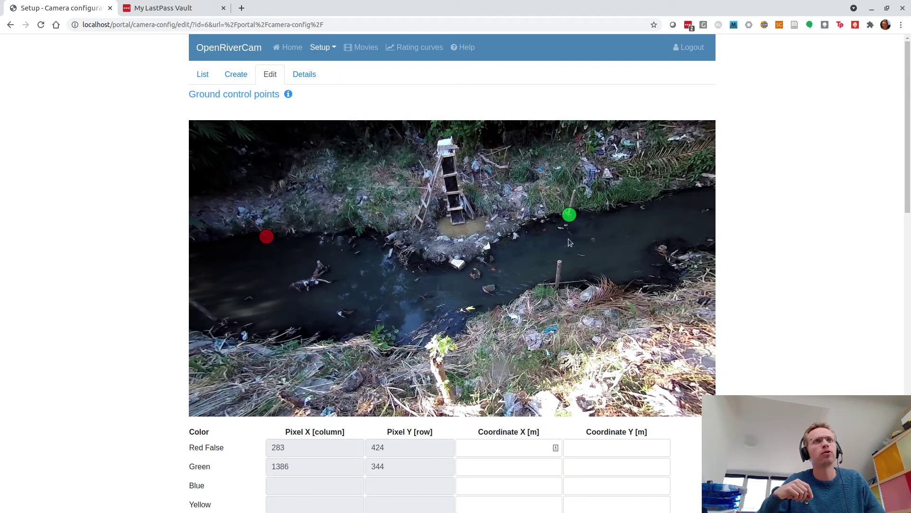
left_click(558, 296)
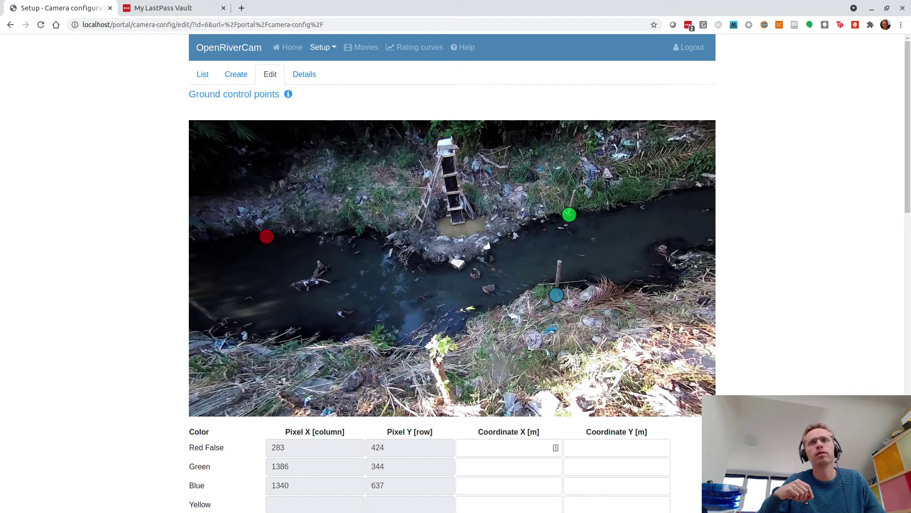
left_click(217, 323)
scroll(128, 404, "down", 3)
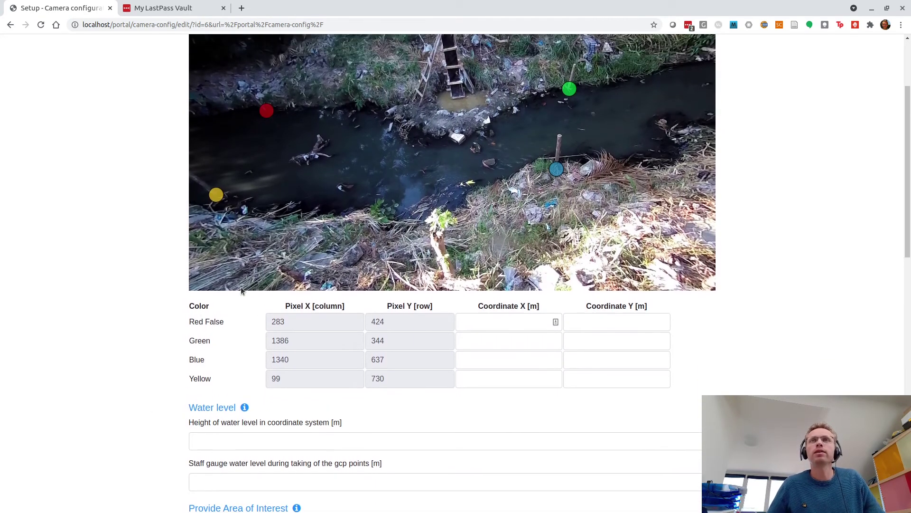
scroll(210, 297, "up", 1)
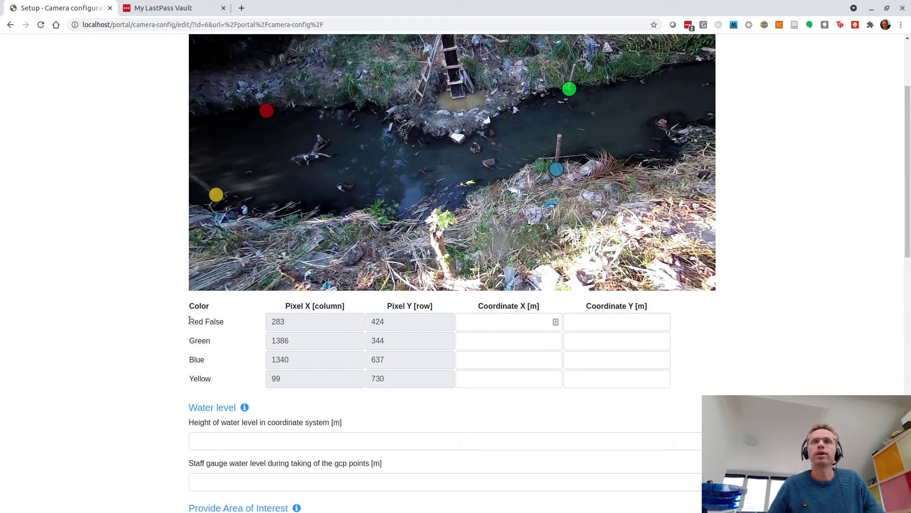
left_click_drag(205, 322, 229, 321)
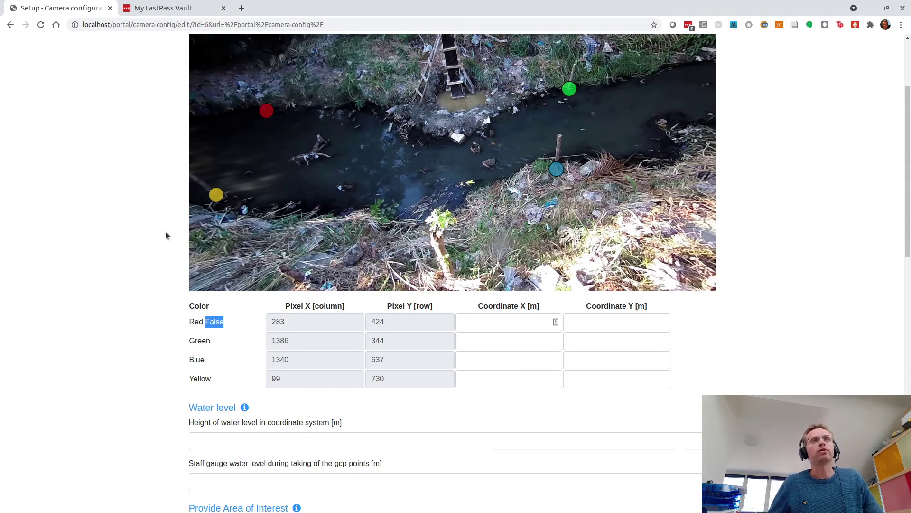
scroll(147, 386, "down", 3)
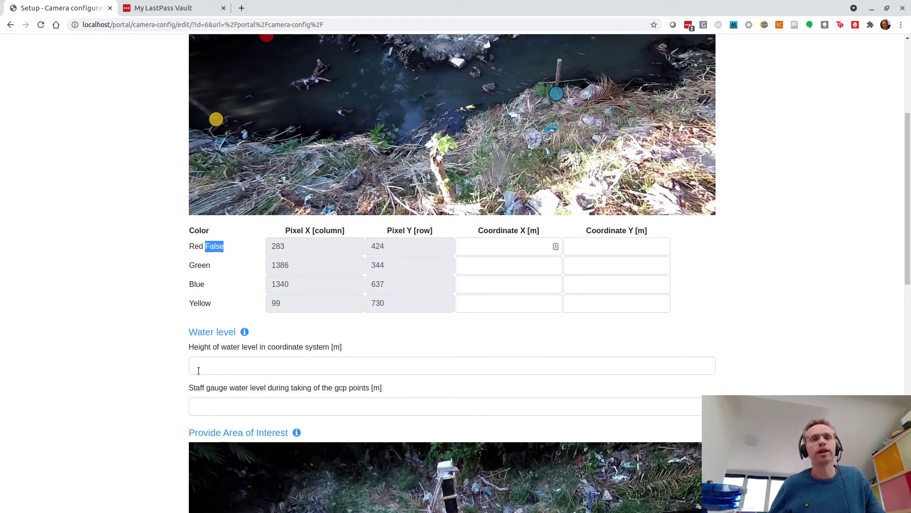
scroll(122, 342, "up", 2)
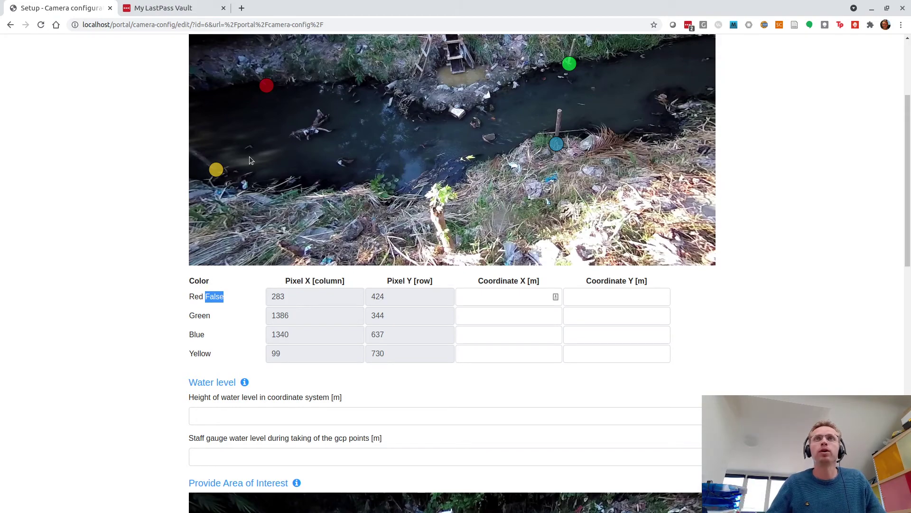
scroll(141, 257, "down", 10)
scroll(140, 261, "down", 3)
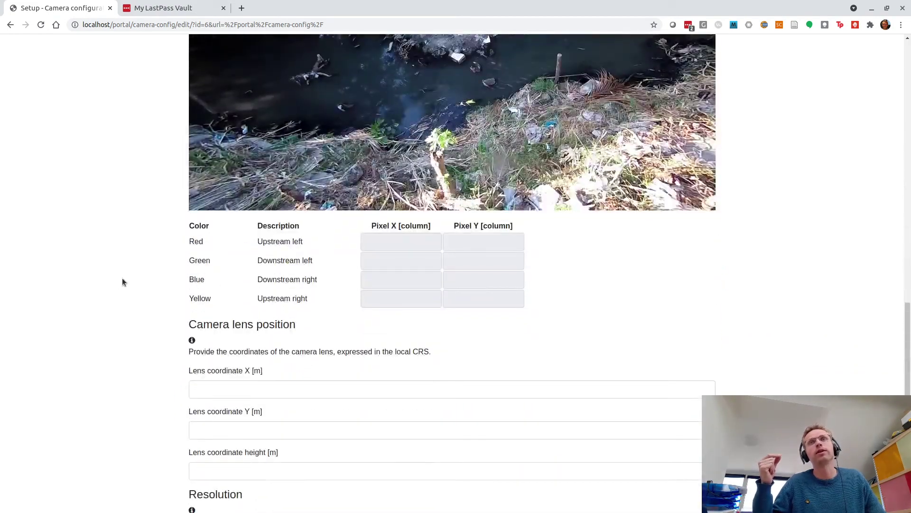
scroll(143, 280, "down", 2)
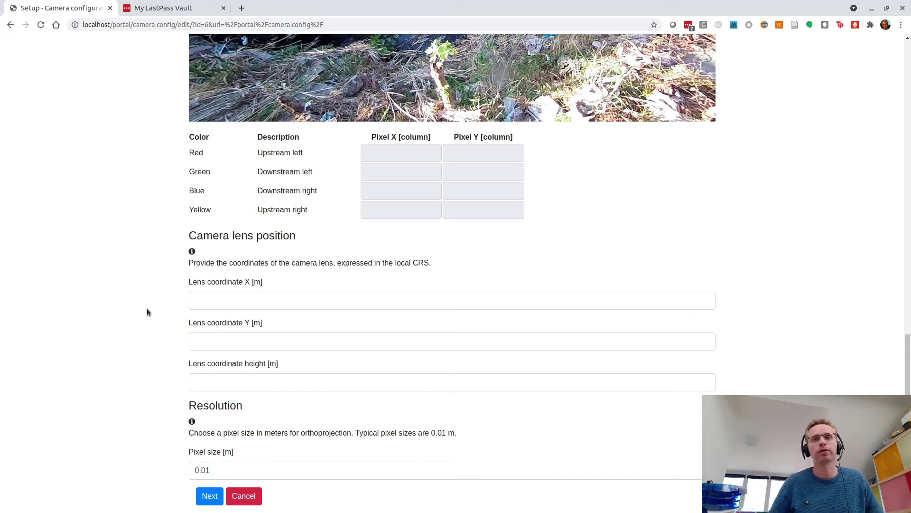
scroll(152, 247, "up", 10)
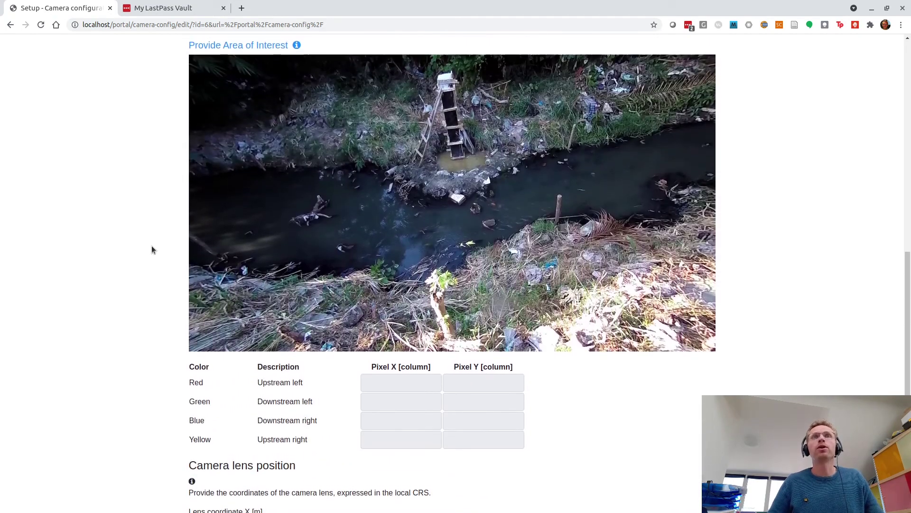
scroll(152, 247, "down", 9)
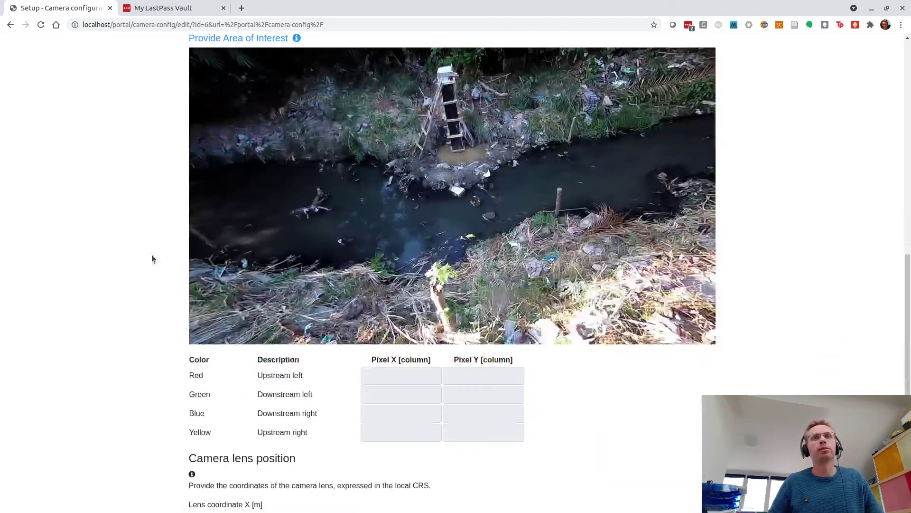
scroll(141, 277, "down", 2)
- Mark the area-of-interest corners at pixels 124/264, 1862/131, 1860/1020 and 51/1015
scroll(139, 173, "up", 5)
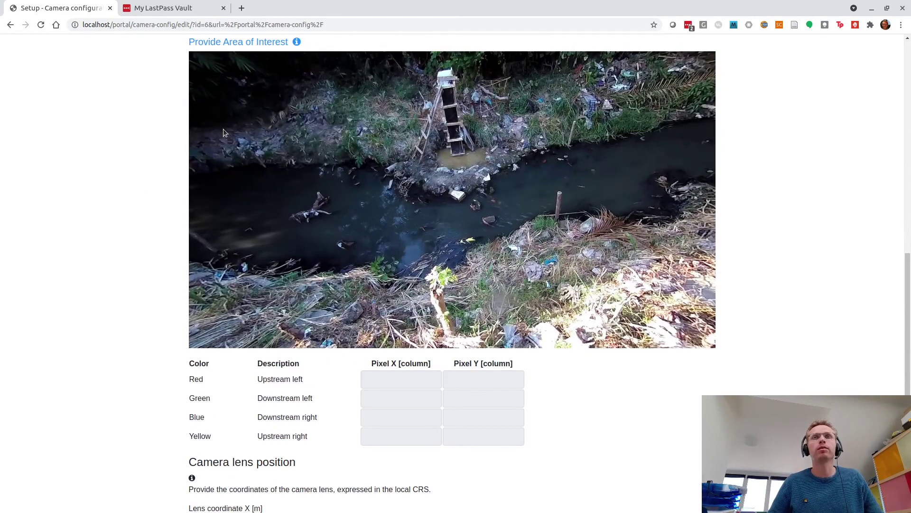
left_click(223, 124)
left_click(701, 90)
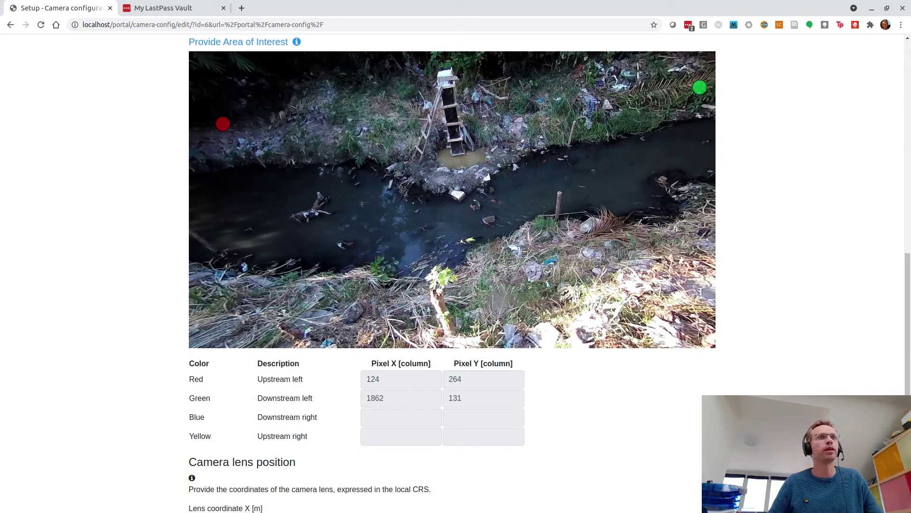
left_click(699, 333)
left_click(202, 332)
scroll(50, 356, "down", 5)
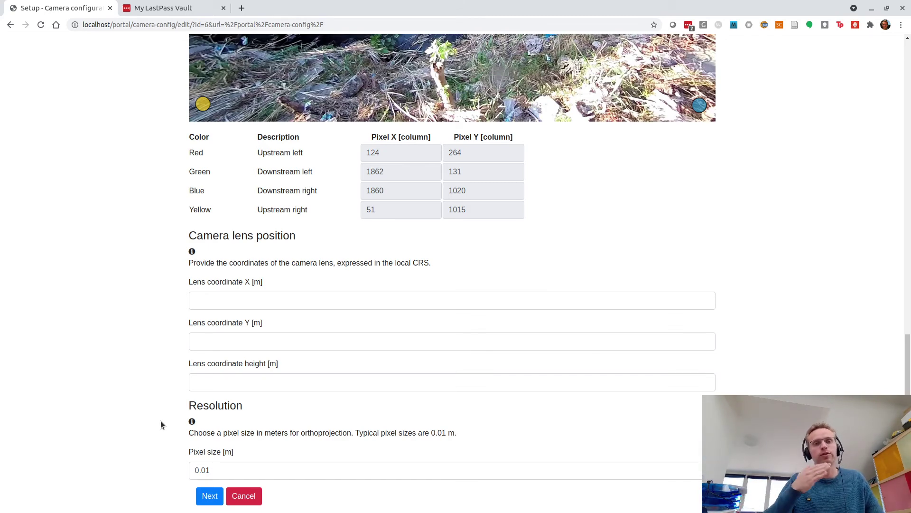
scroll(160, 421, "up", 1)
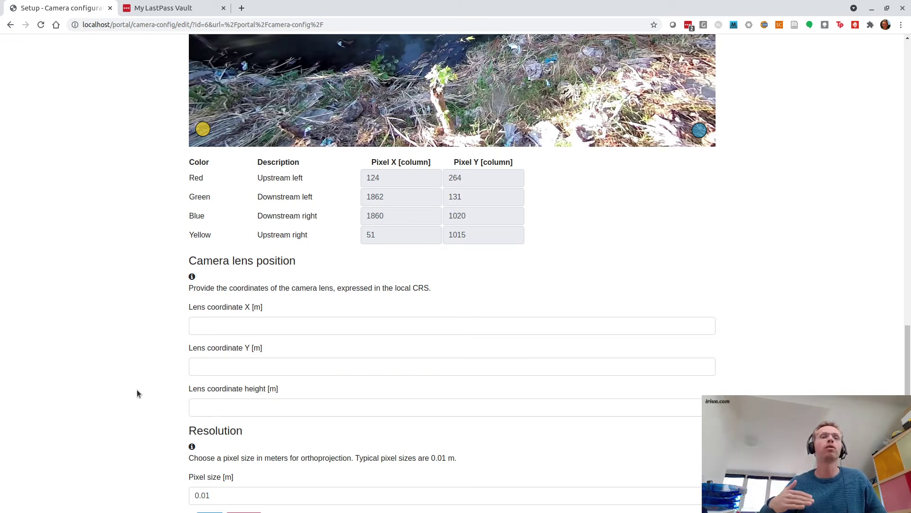
scroll(114, 349, "up", 5)
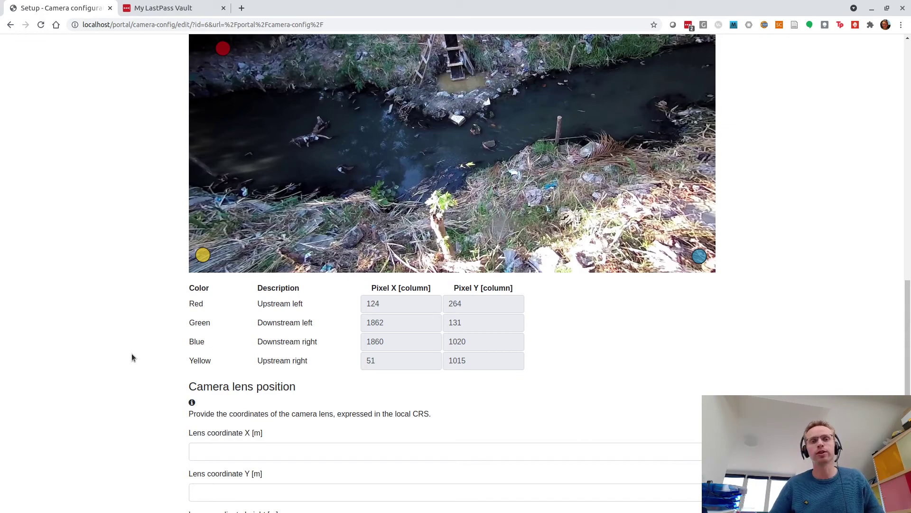
scroll(132, 357, "up", 19)
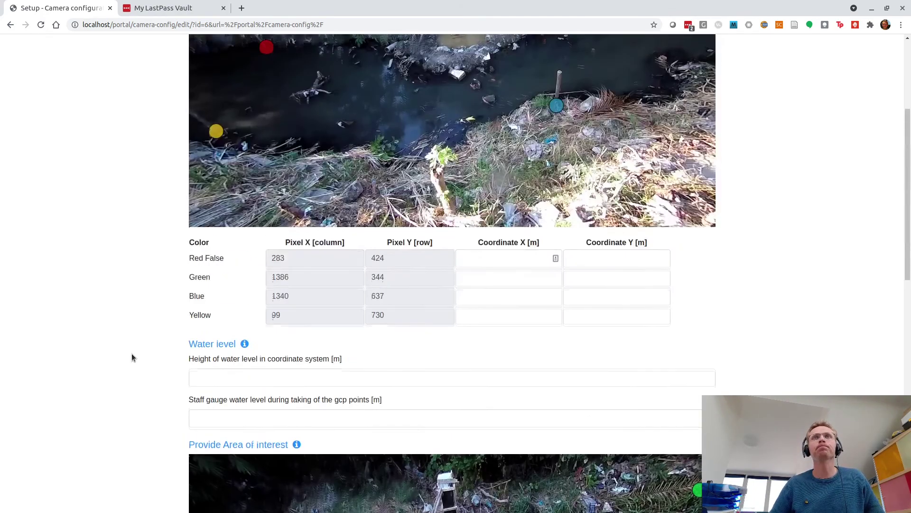
scroll(132, 357, "up", 7)
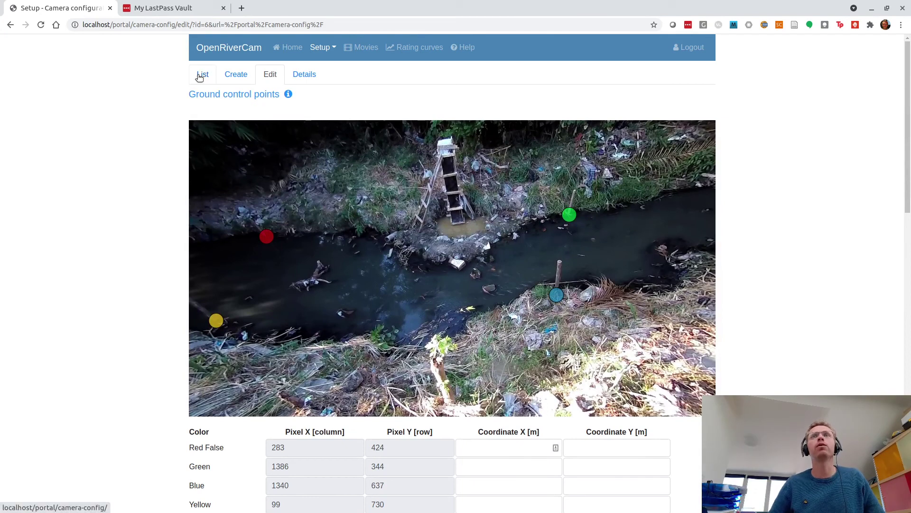
- Open the Movies list and highlight the first clip's median discharge of 18.991 m3/s
left_click(365, 49)
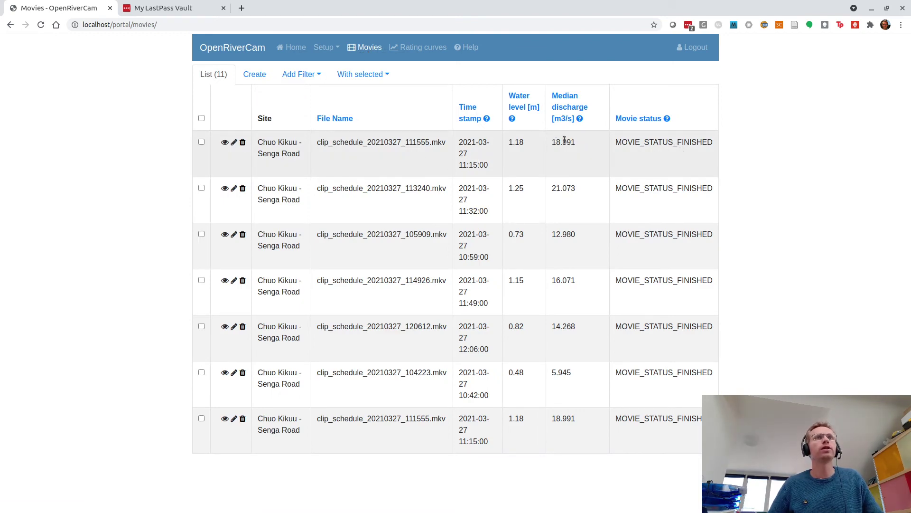
mouse_move(552, 144)
left_mouse_down()
mouse_move(571, 144)
mouse_move(510, 147)
mouse_move(566, 144)
left_mouse_up()
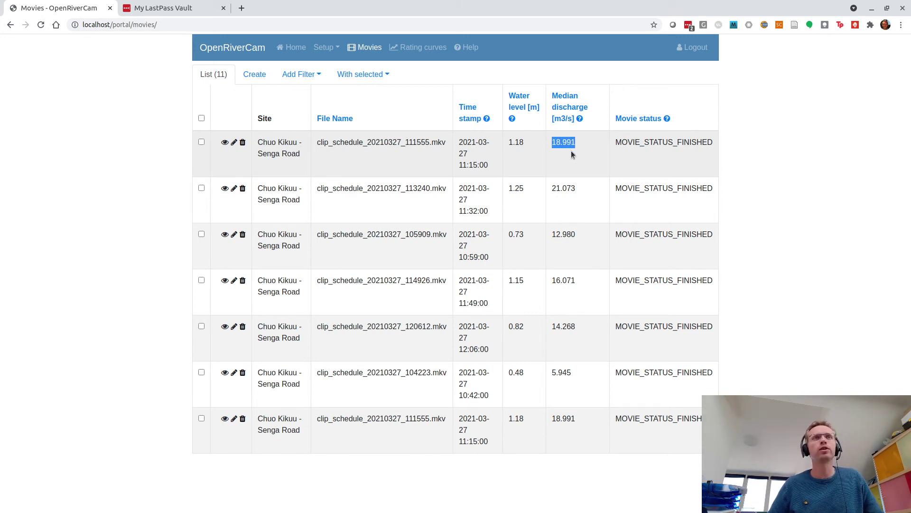
- Open clip_schedule_20210327_111555.mkv and review its lens-corrected snapshot and PIV velocity results
left_click(225, 143)
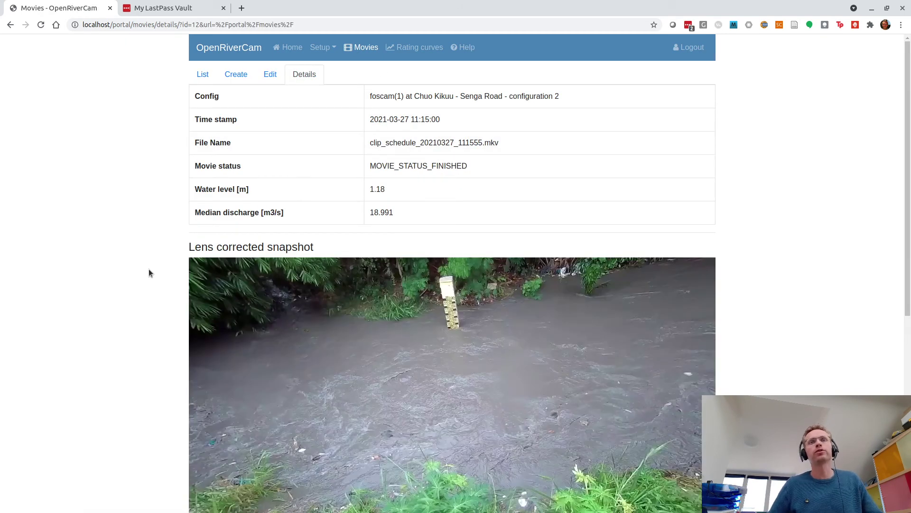
scroll(151, 274, "down", 2)
scroll(152, 284, "down", 2)
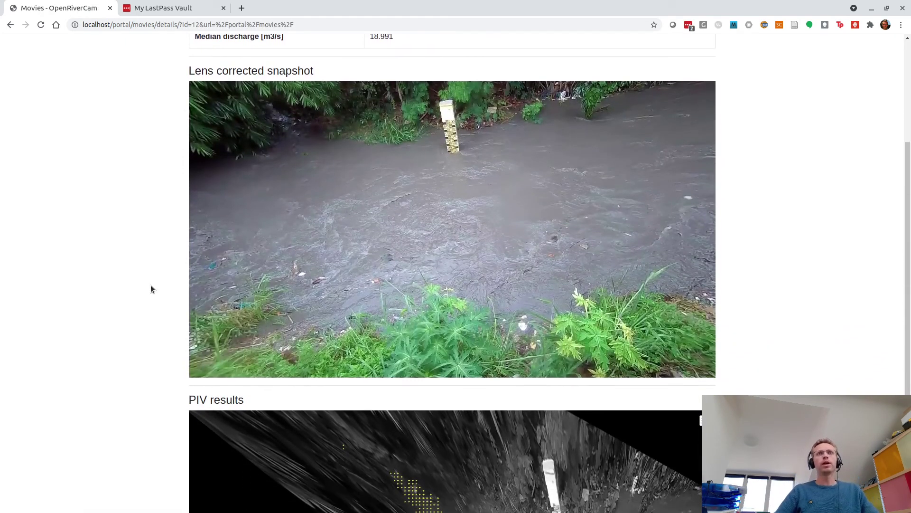
scroll(229, 266, "up", 1)
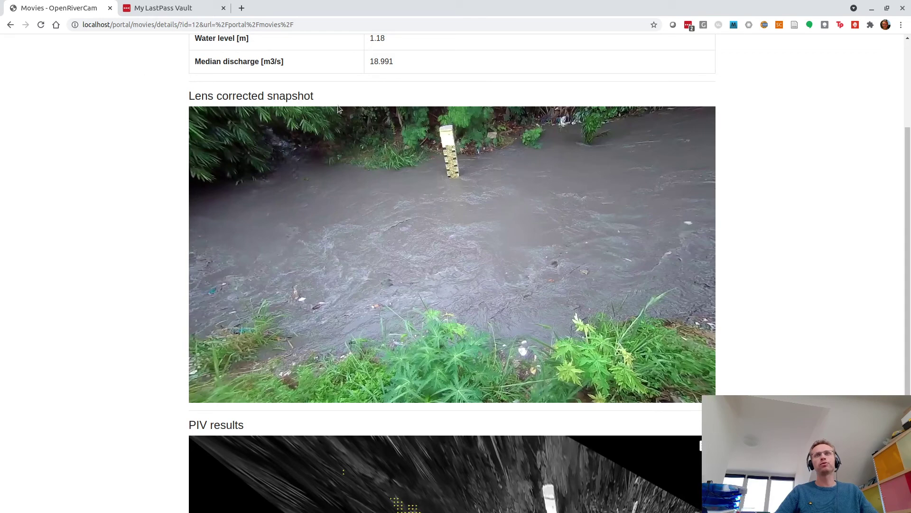
scroll(150, 280, "down", 4)
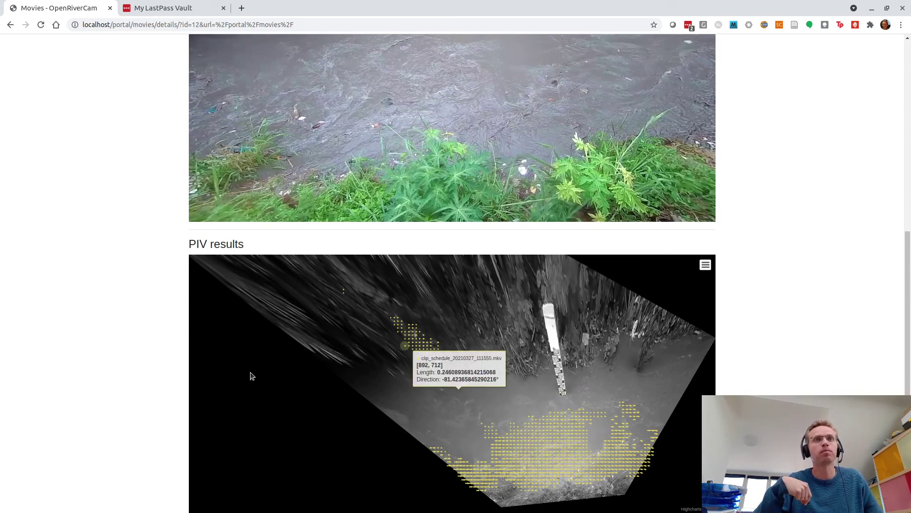
scroll(127, 323, "up", 4)
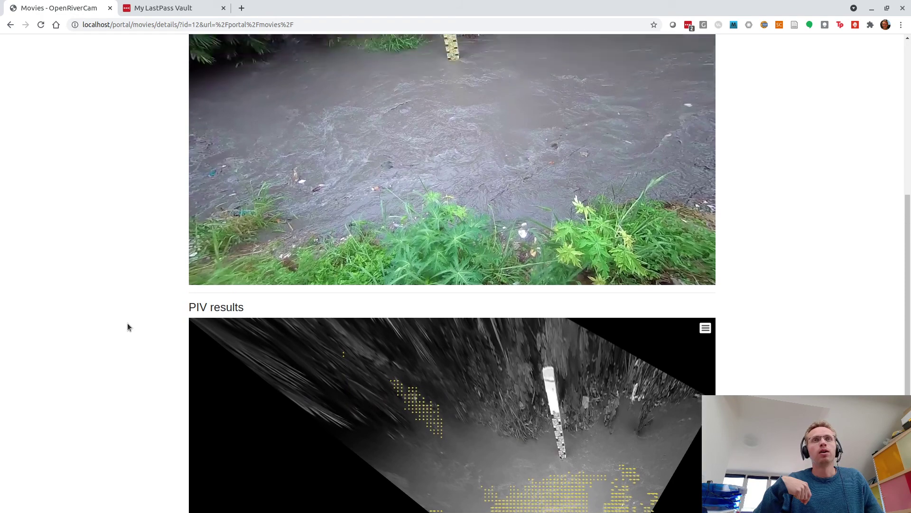
scroll(128, 324, "up", 10)
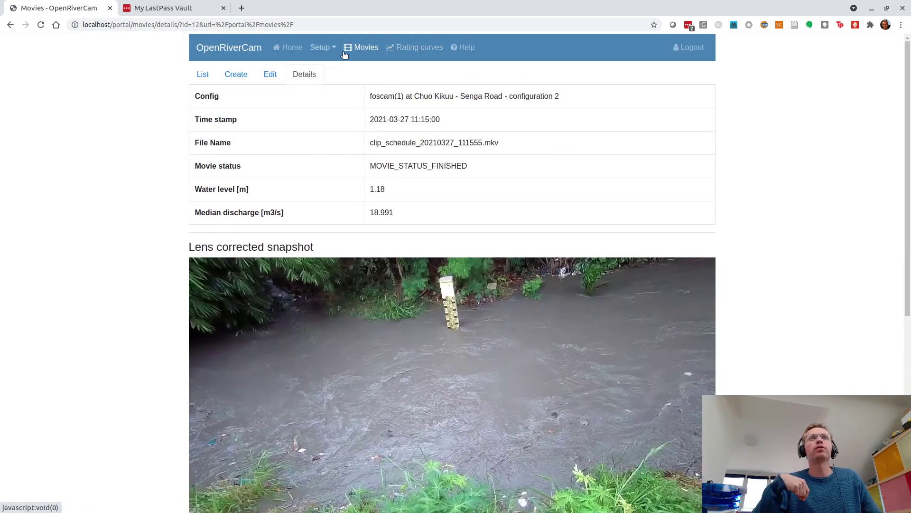
- Reopen the movie list and compare the first and last clips' matching 18.991 discharge
left_click(363, 49)
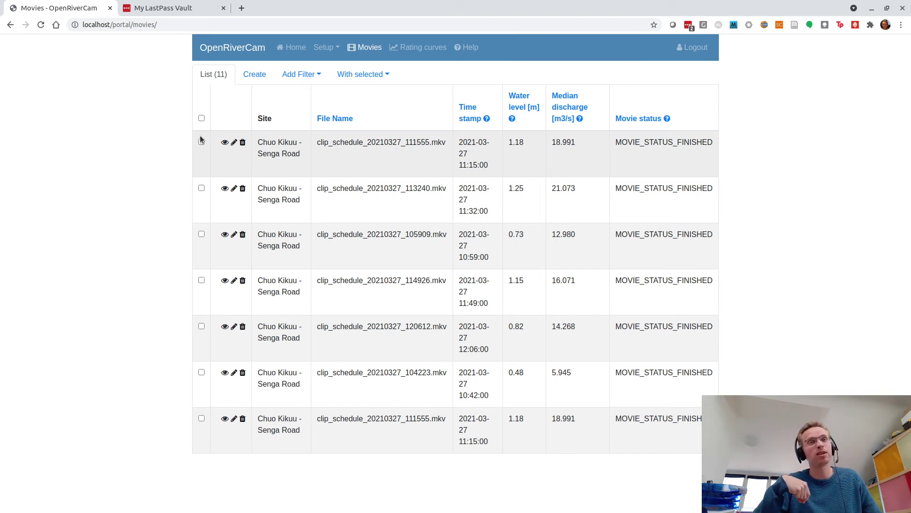
left_click_drag(574, 418, 552, 419)
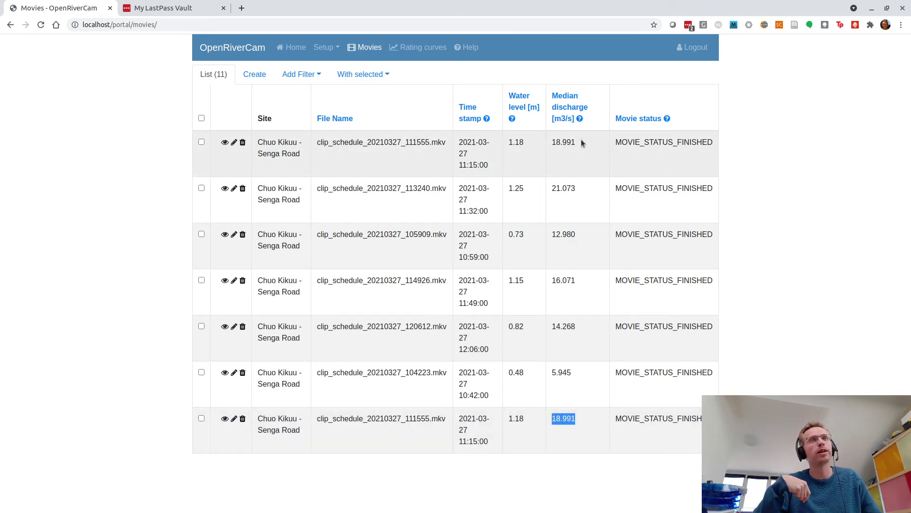
left_click_drag(576, 142, 551, 142)
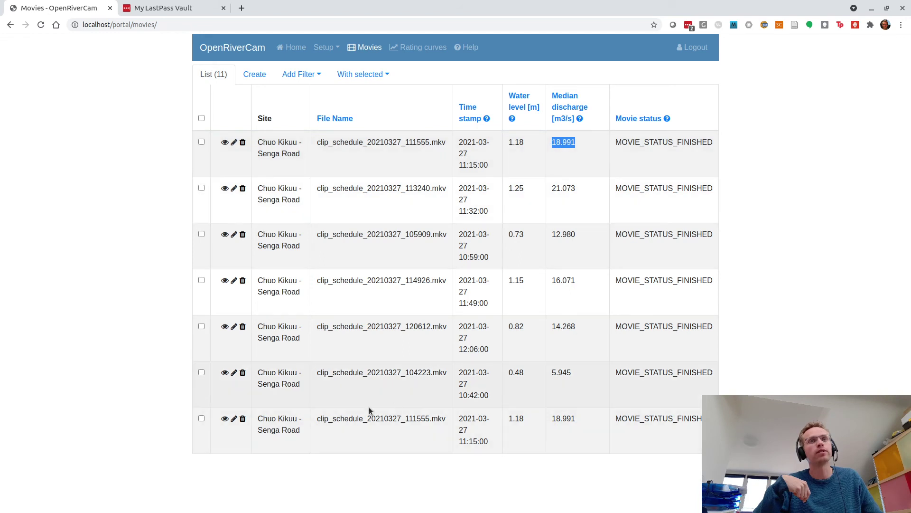
- Select the 113240, 105909, 114926, 120612, 104223 and second 111555 movies for bulk action
left_click(201, 188)
left_click(201, 235)
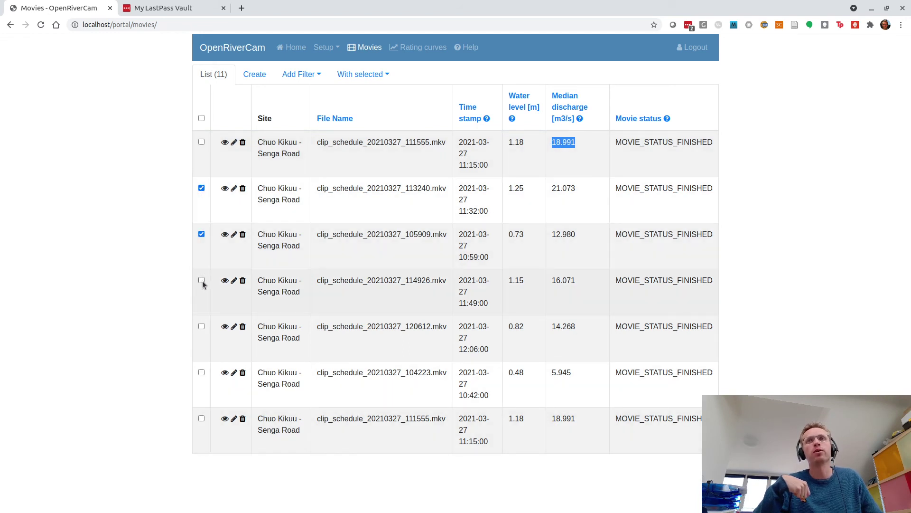
left_click(201, 280)
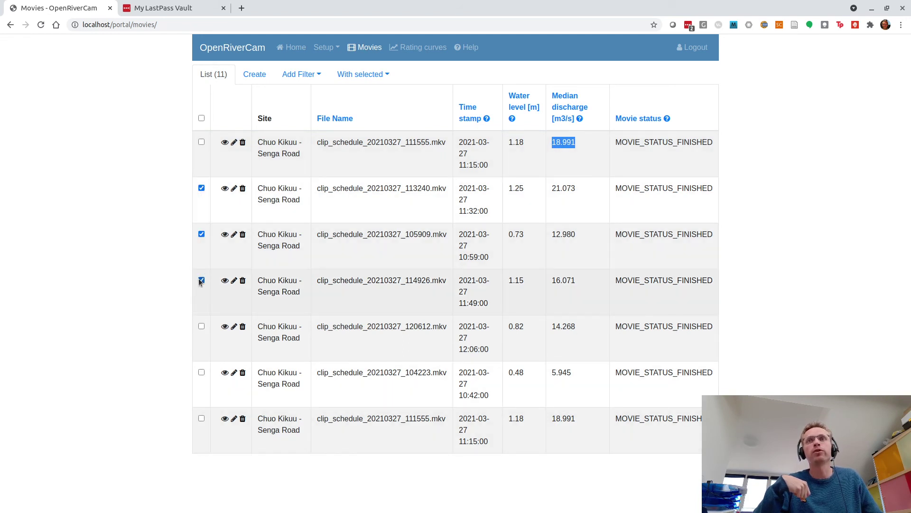
left_click(201, 326)
left_click(201, 372)
left_click(202, 419)
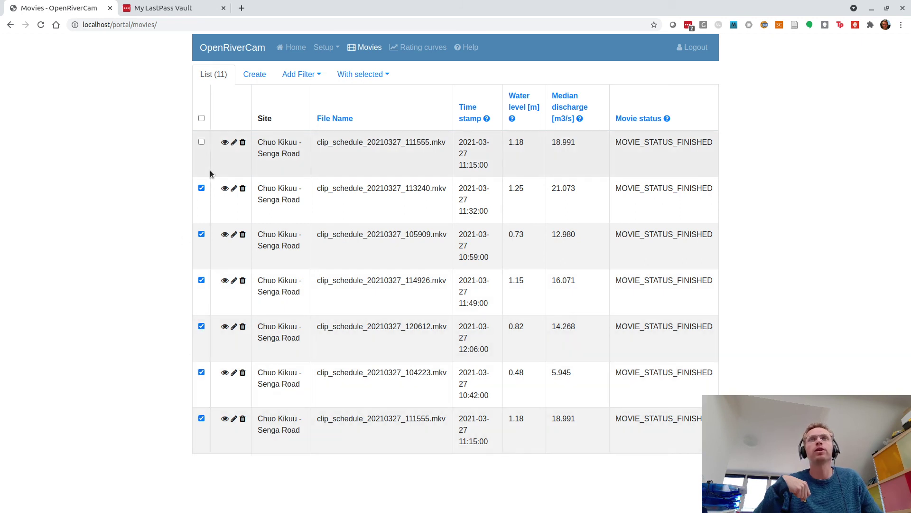
left_click(367, 74)
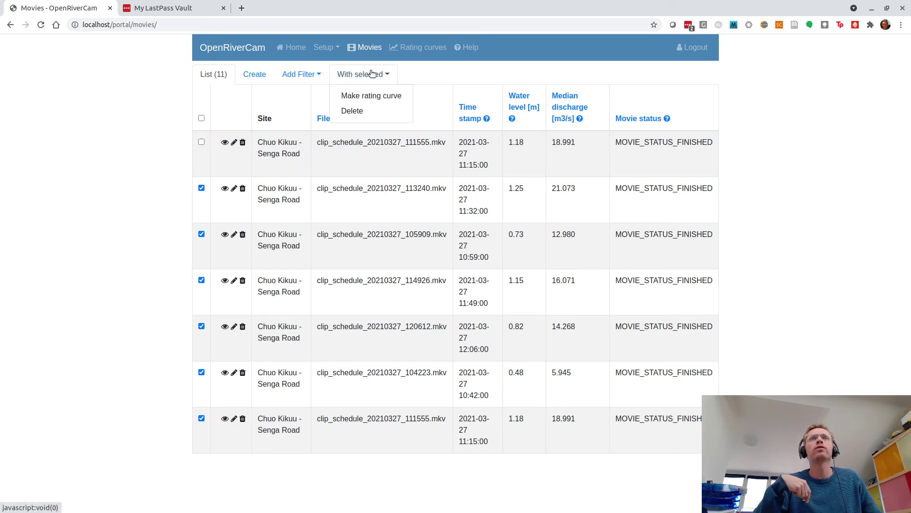
- Make a rating curve from the selected movies and inspect its seven chart points
left_click(377, 98)
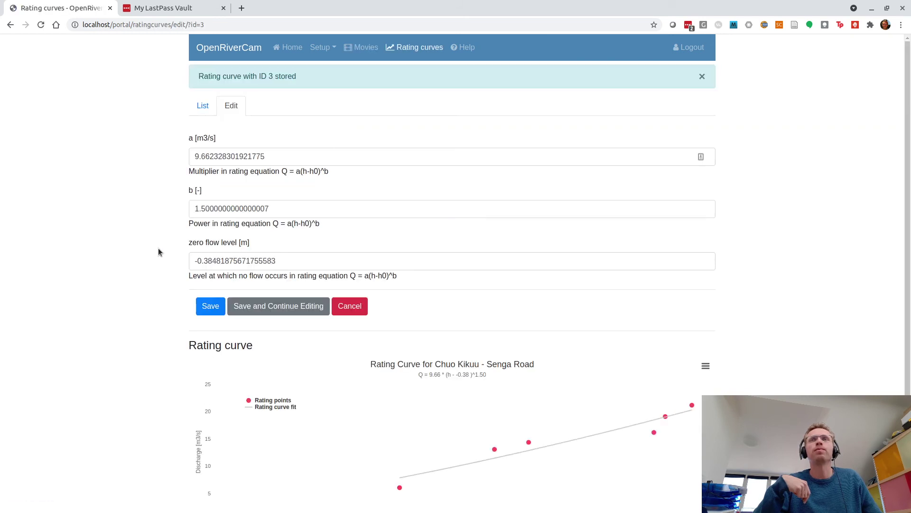
scroll(158, 248, "down", 1)
mouse_move(411, 468)
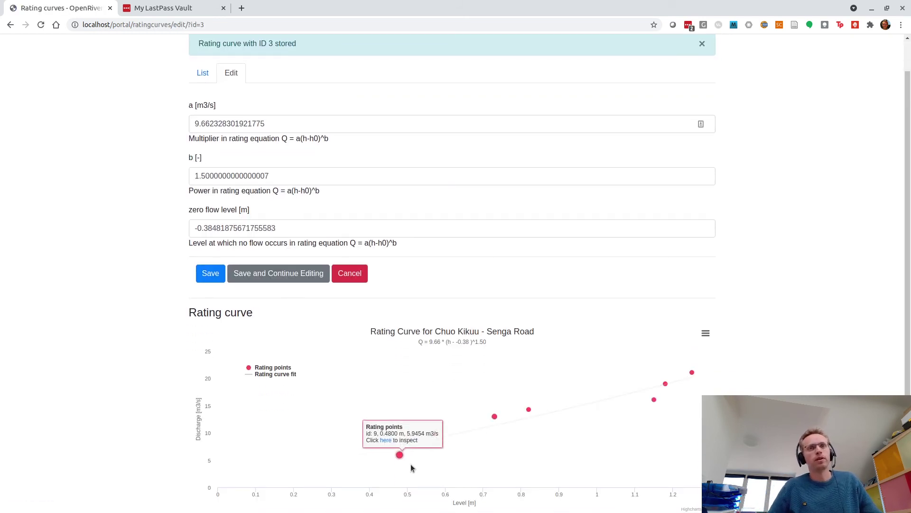
mouse_move(673, 376)
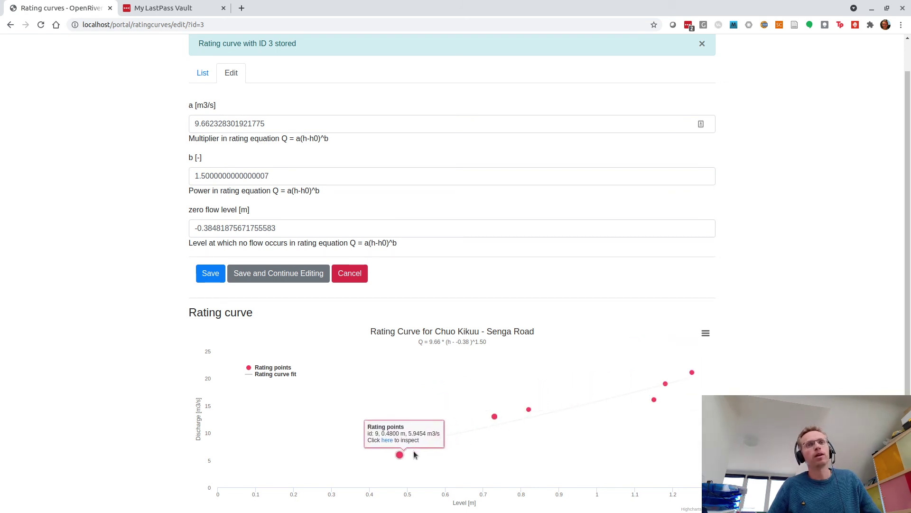
mouse_move(654, 401)
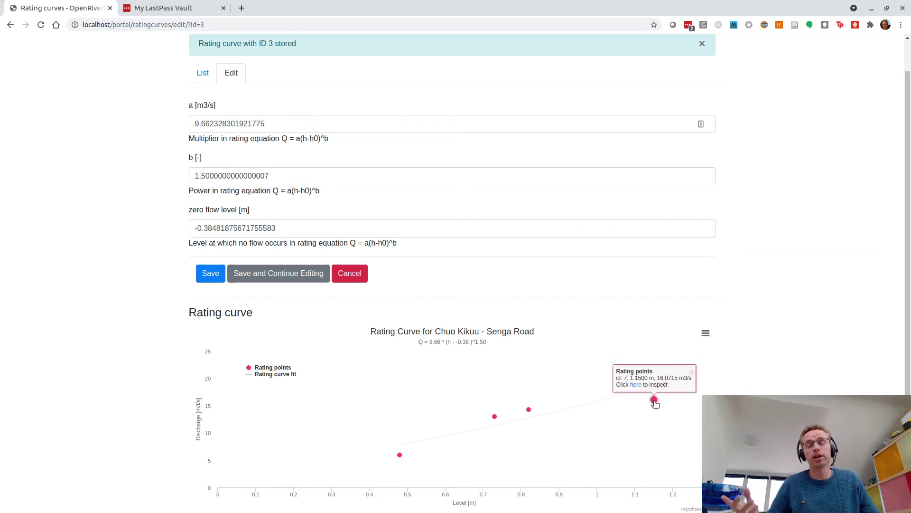
mouse_move(651, 385)
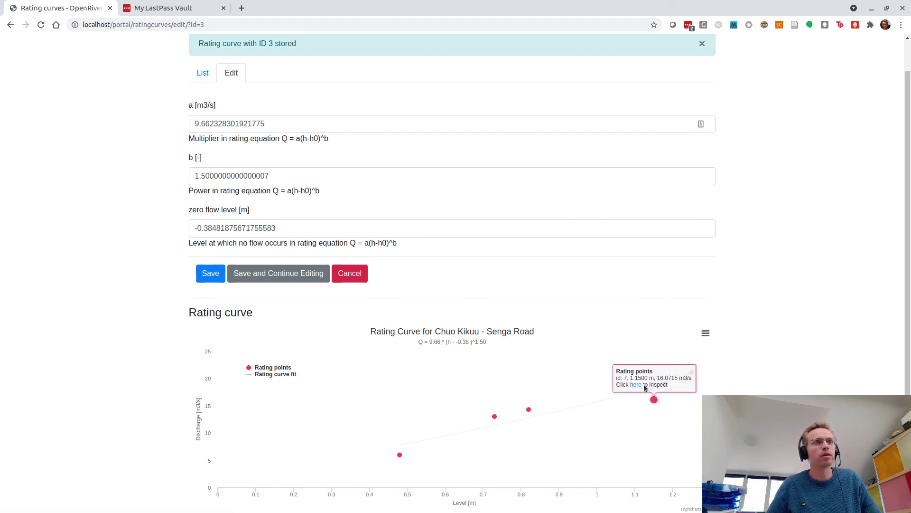
left_click(638, 384)
scroll(127, 317, "down", 6)
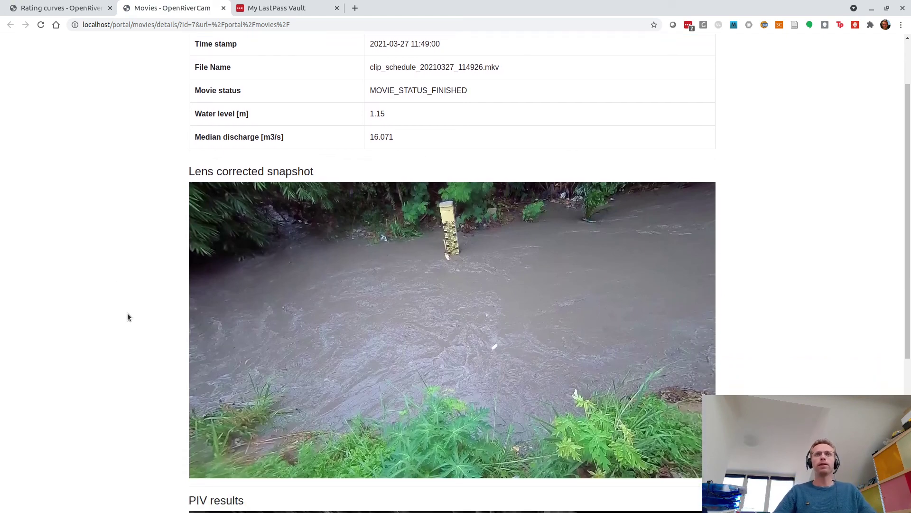
scroll(128, 317, "down", 1)
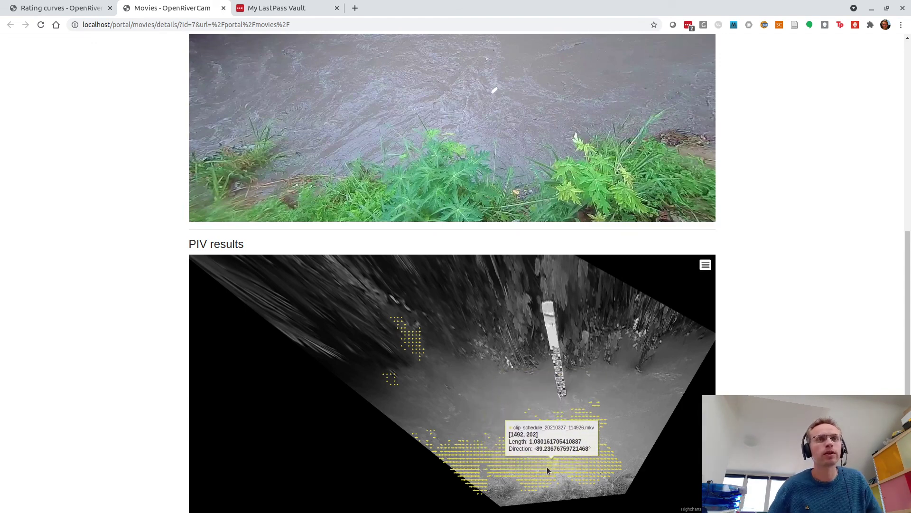
left_click(224, 9)
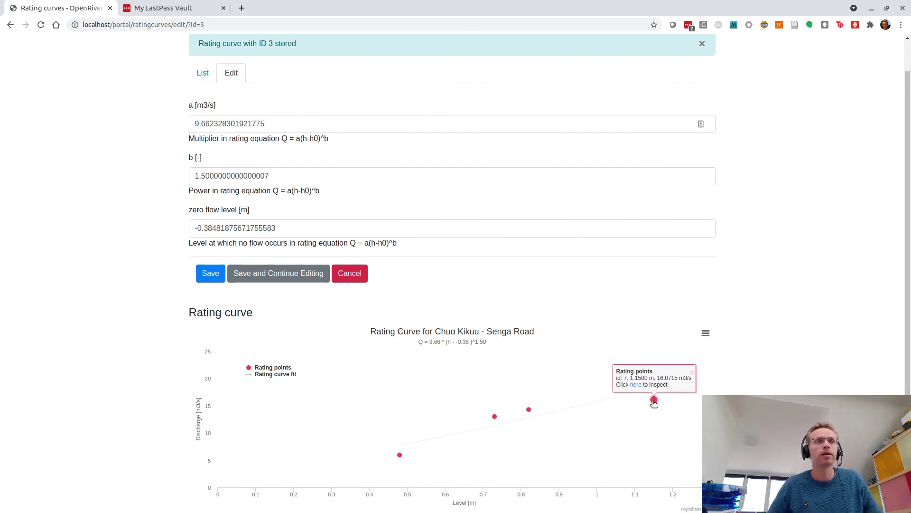
- Exclude rating point 7 (1.15 m) from the fit, giving Q = 10.77·(h + 0.32)^1.50
left_click(654, 401)
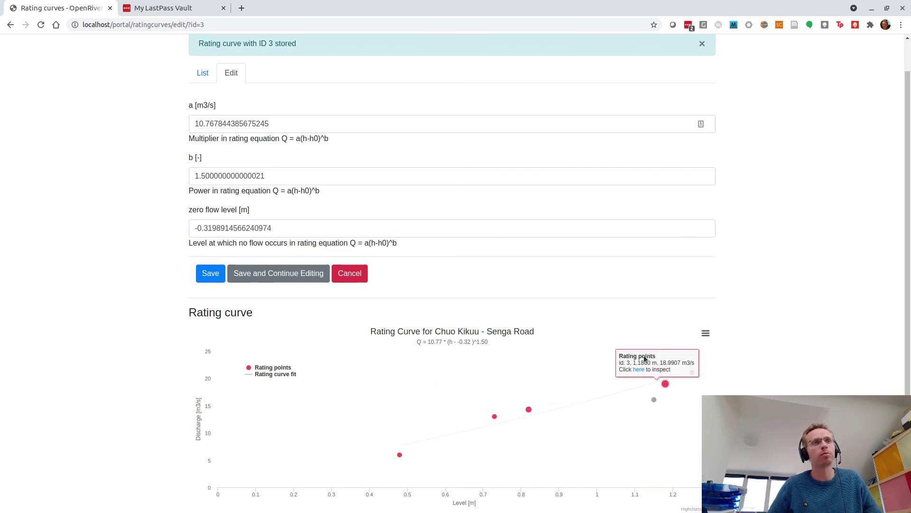
left_click(655, 401)
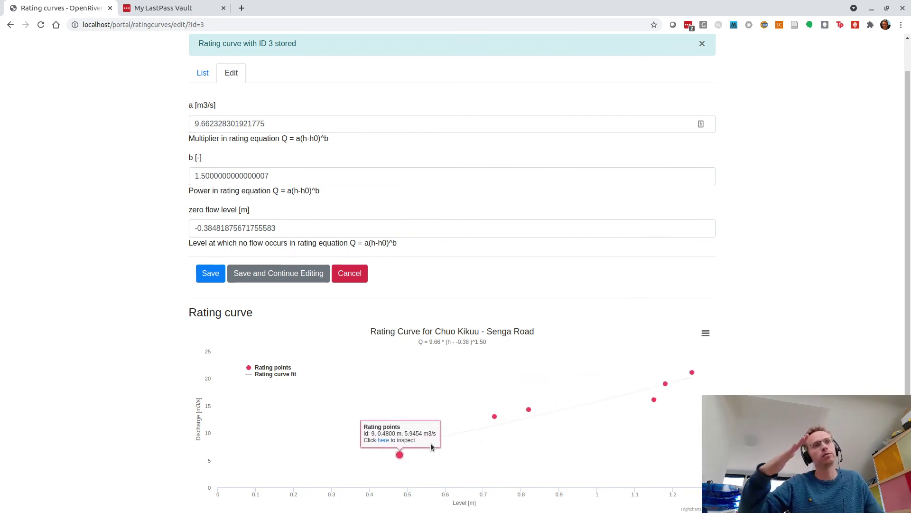
left_click(653, 406)
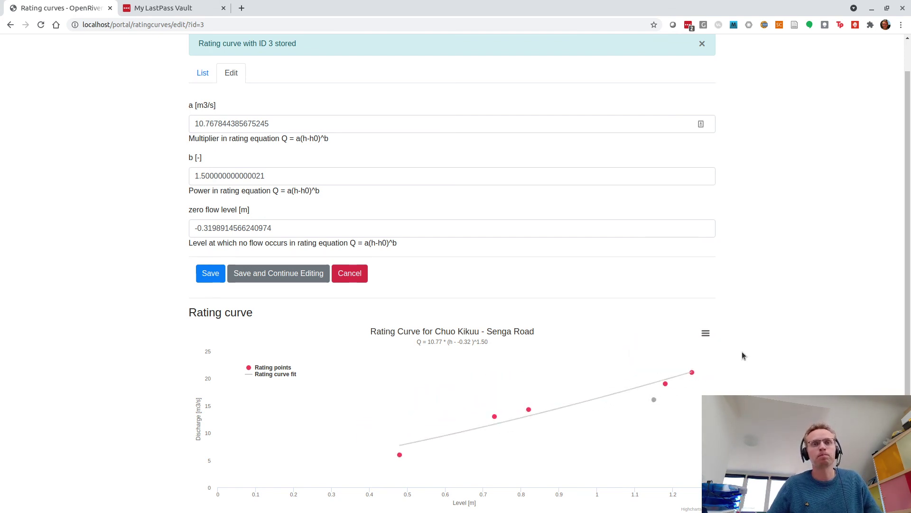
scroll(82, 335, "up", 1)
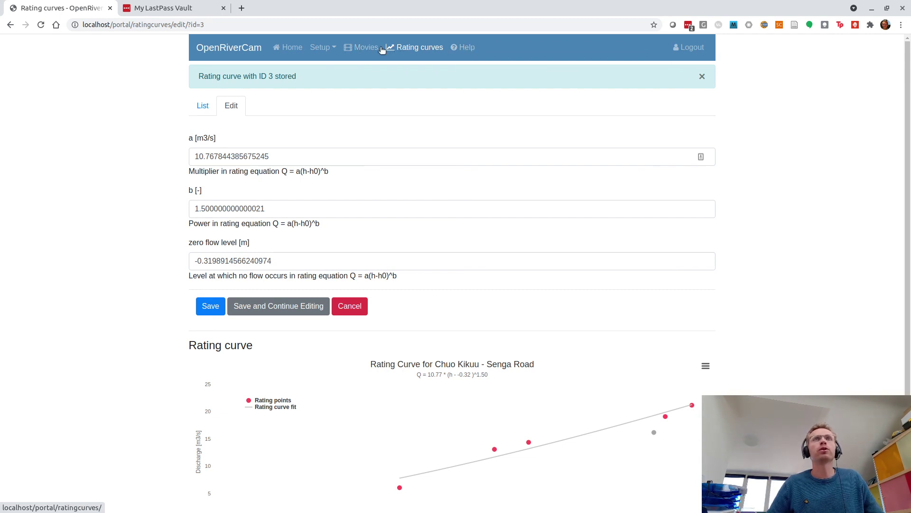
- Open openrivercam.readthedocs.io from Home and browse its contents from Introduction to Contributing
left_click(285, 50)
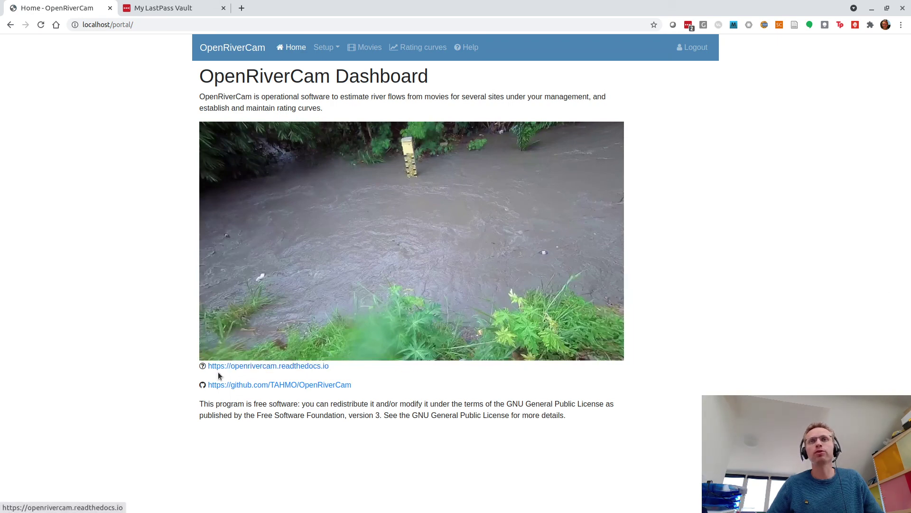
left_click(239, 367)
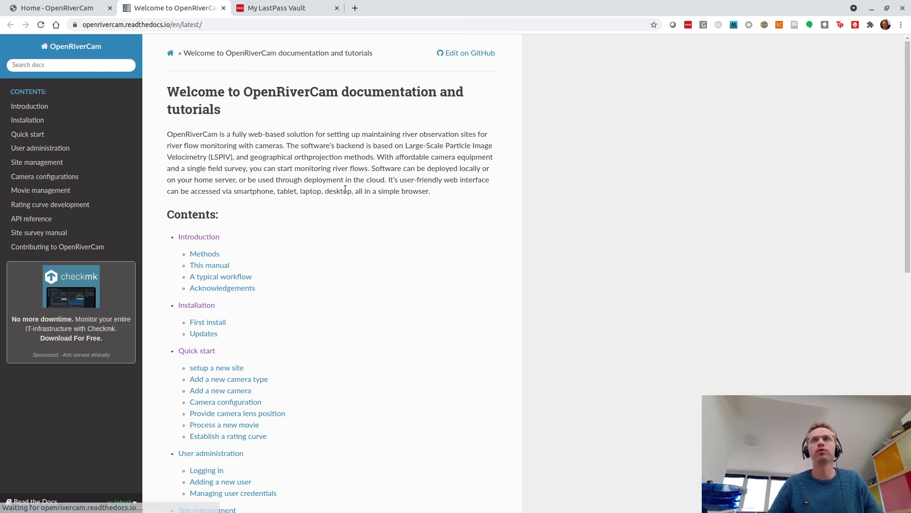
scroll(334, 346, "down", 3)
scroll(334, 343, "down", 7)
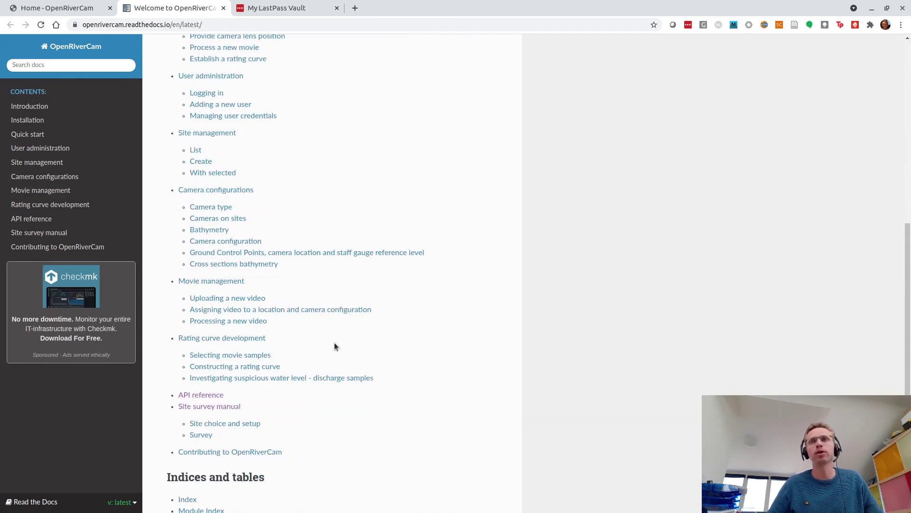
scroll(335, 346, "up", 10)
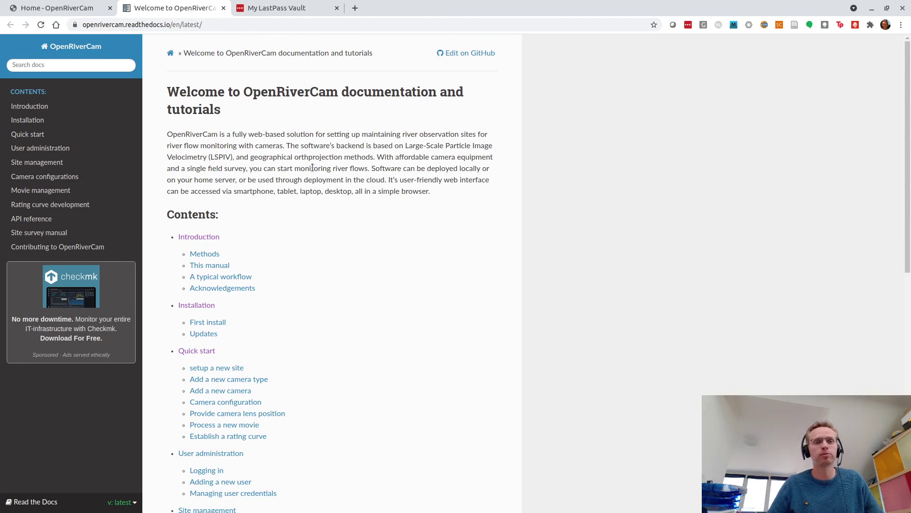
scroll(321, 185, "down", 10)
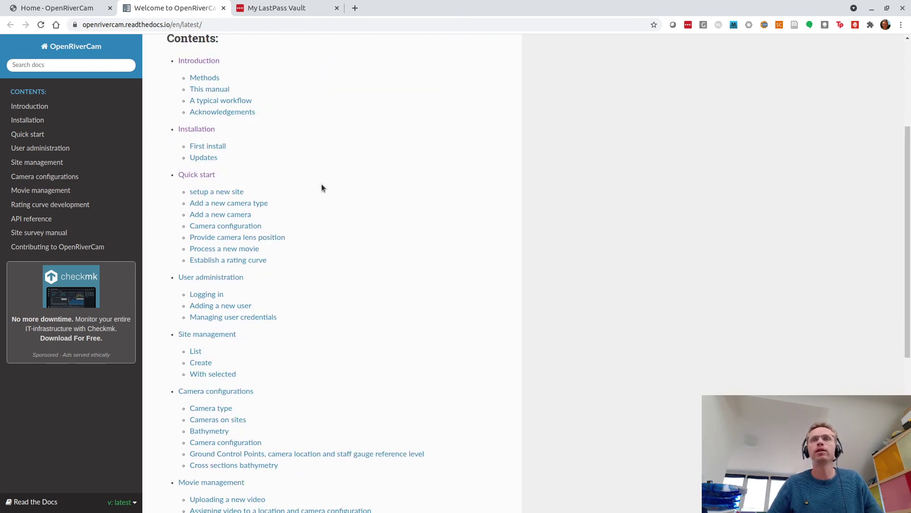